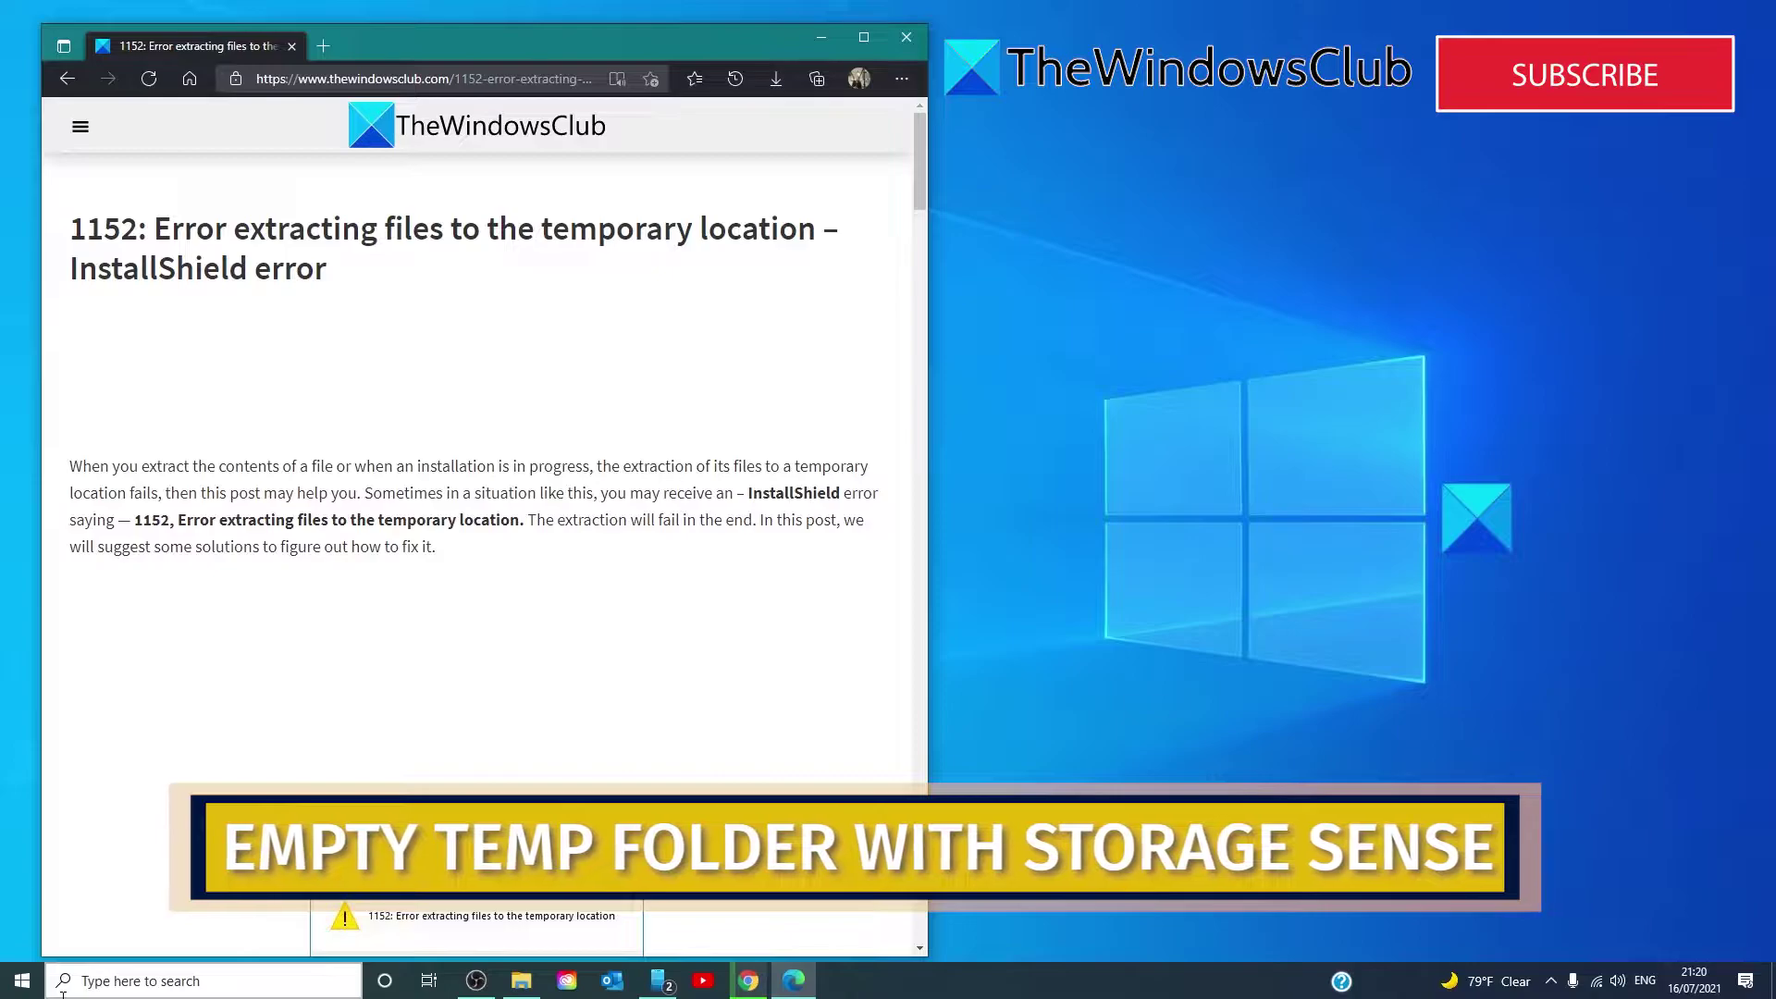
Run a Storage Sense 'Clean now' from Settings > System > Storage, then close Settings
{"action": "left_click", "coordinate": [7, 992]}
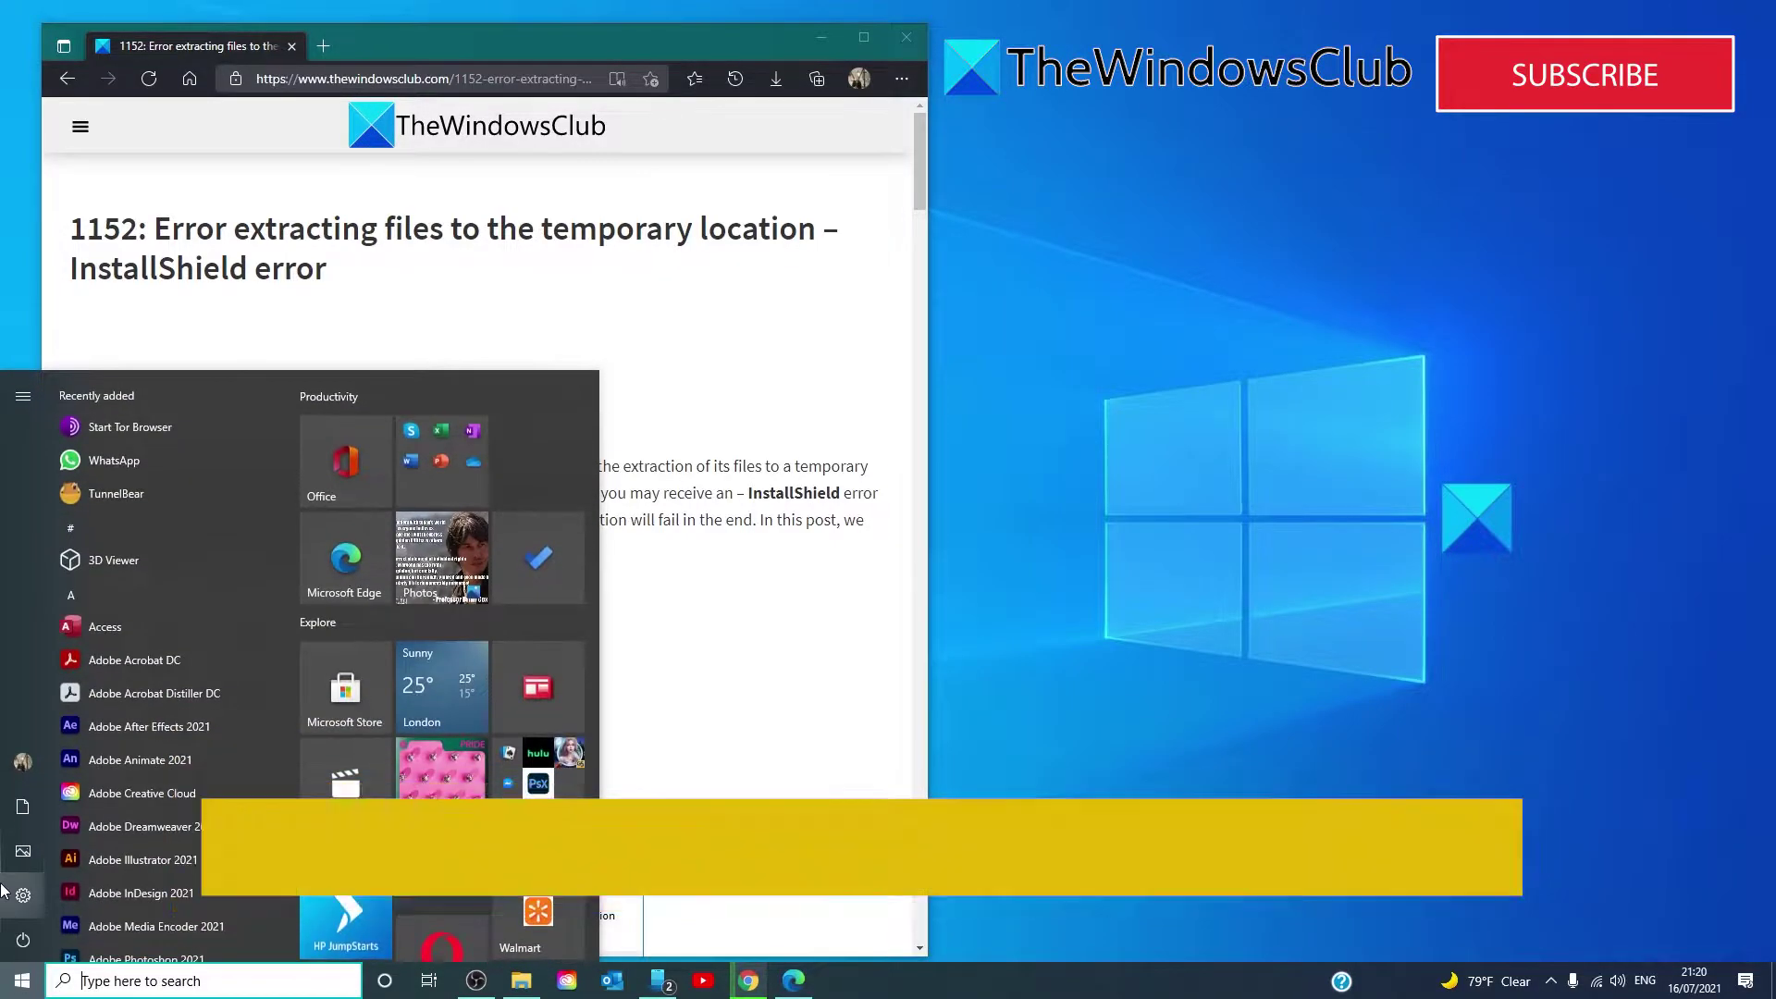
{"action": "left_click", "coordinate": [3, 890]}
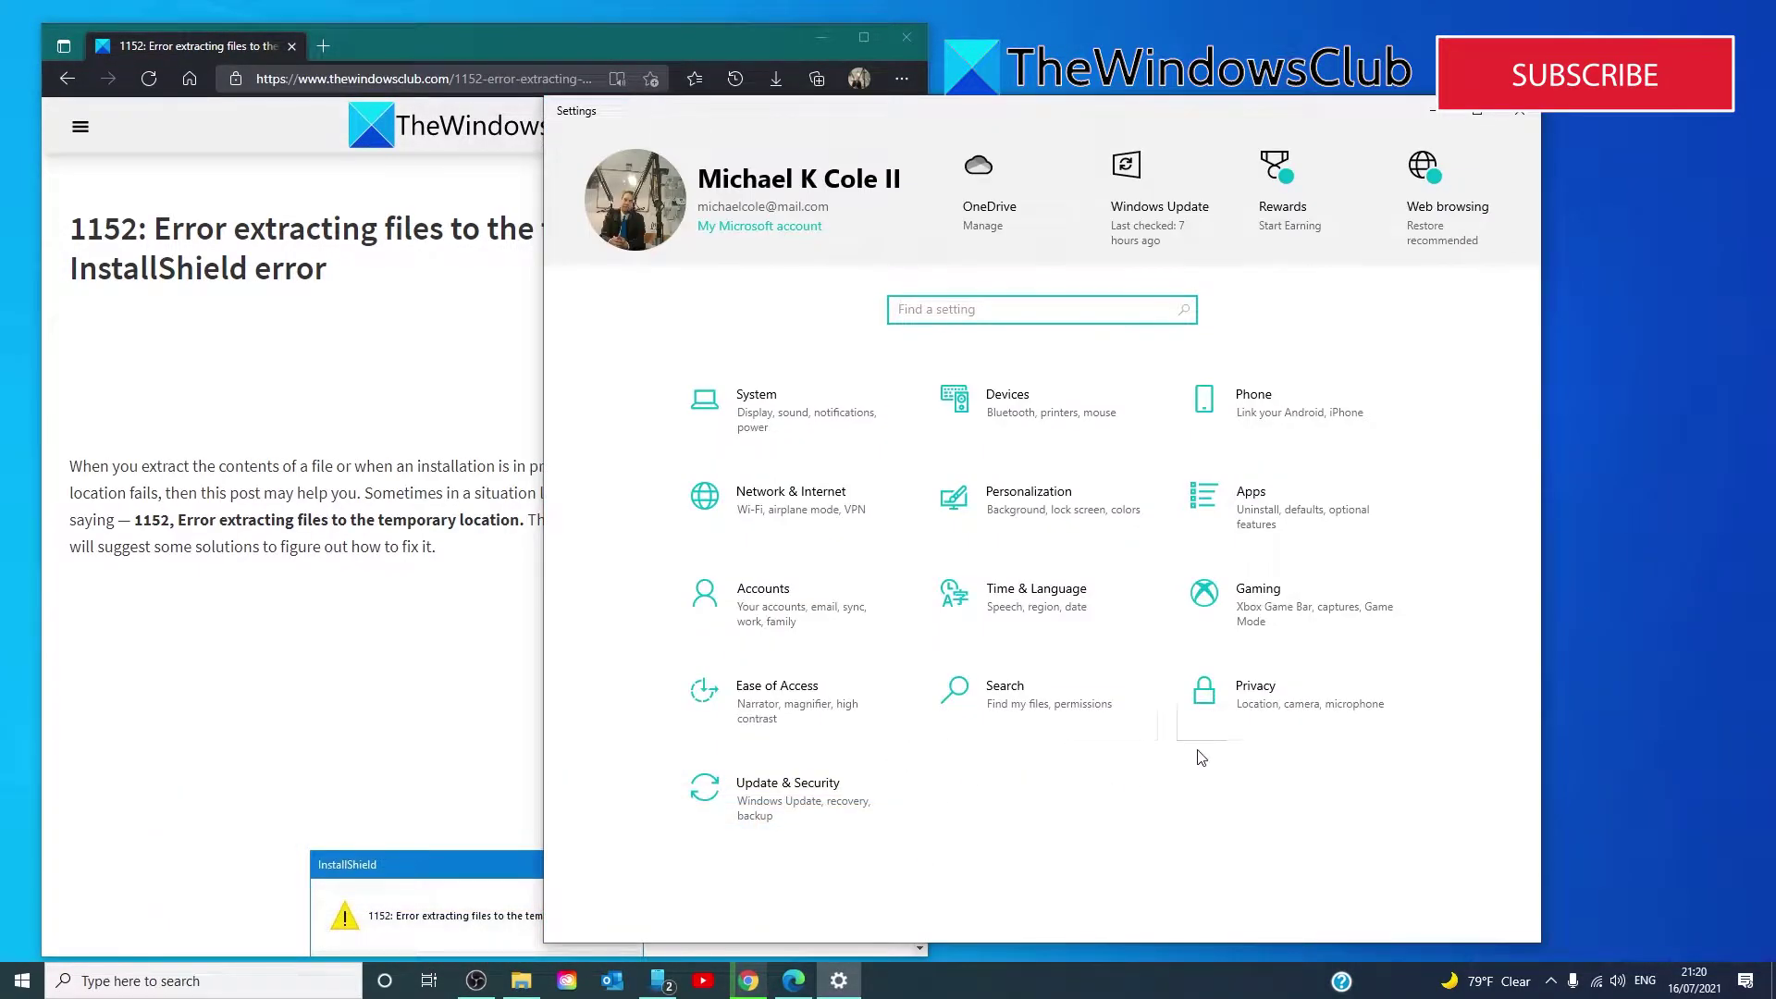
{"action": "left_click", "coordinate": [773, 418]}
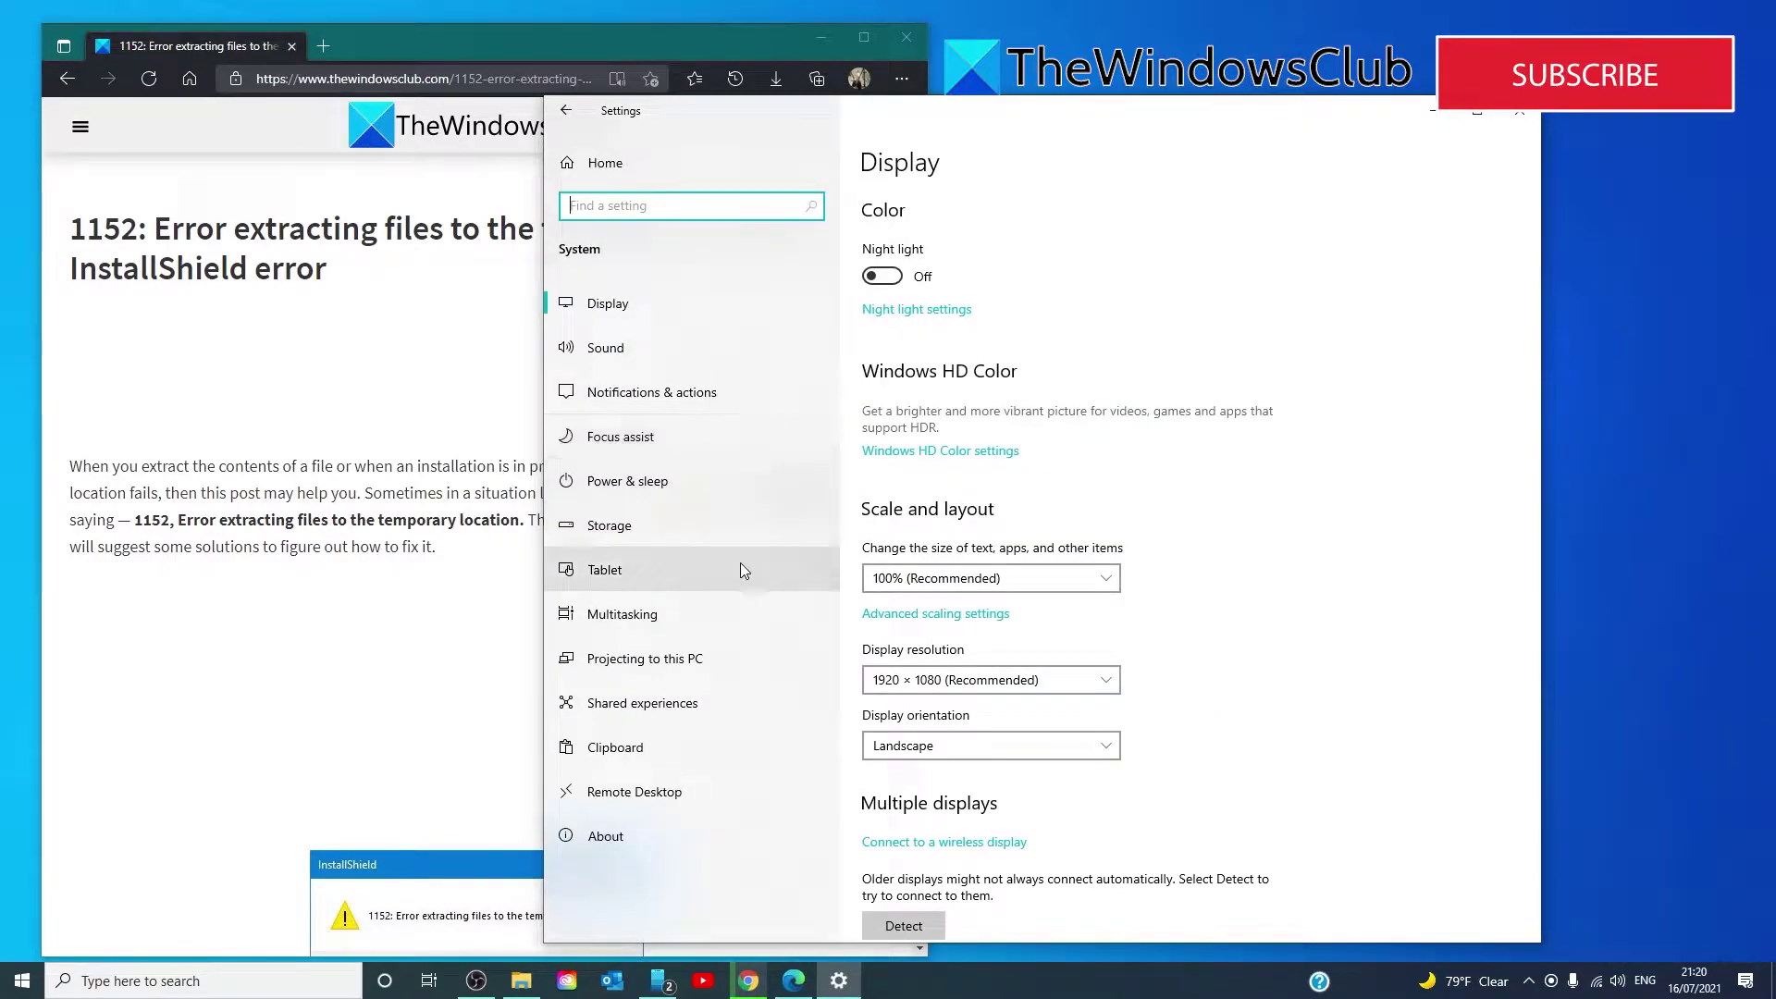
{"action": "left_click", "coordinate": [686, 517]}
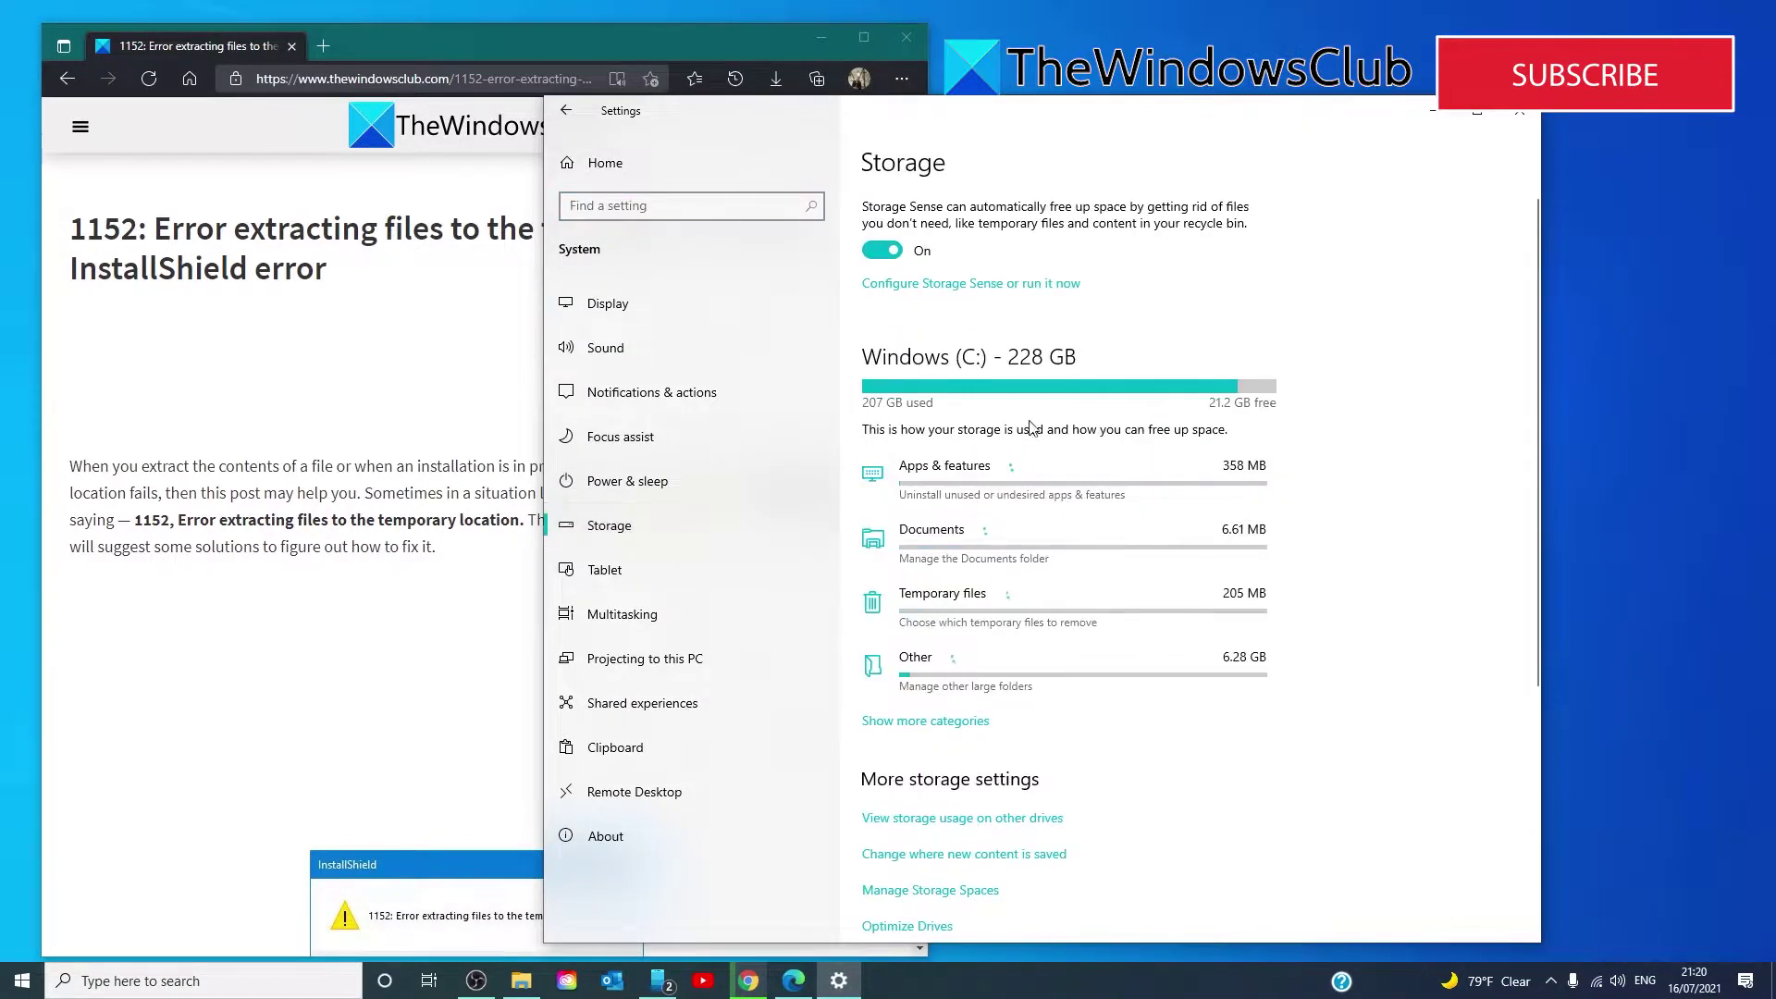
{"action": "left_click", "coordinate": [988, 292]}
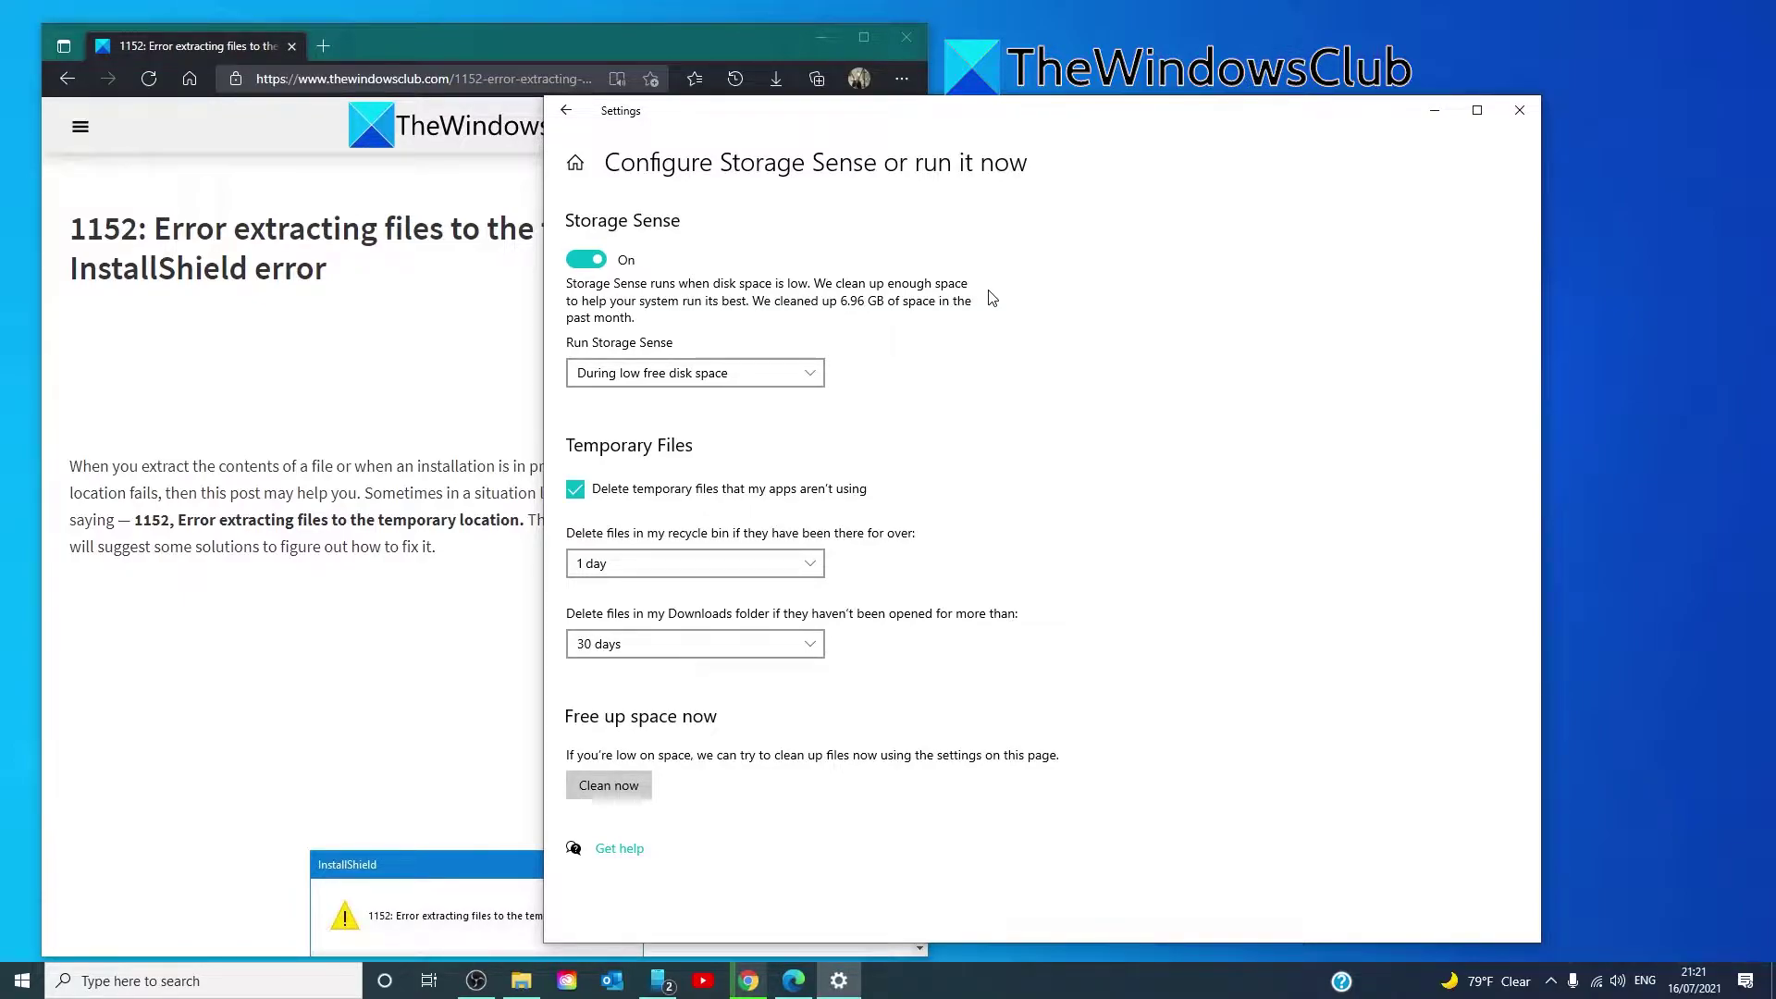
{"action": "left_click", "coordinate": [623, 792]}
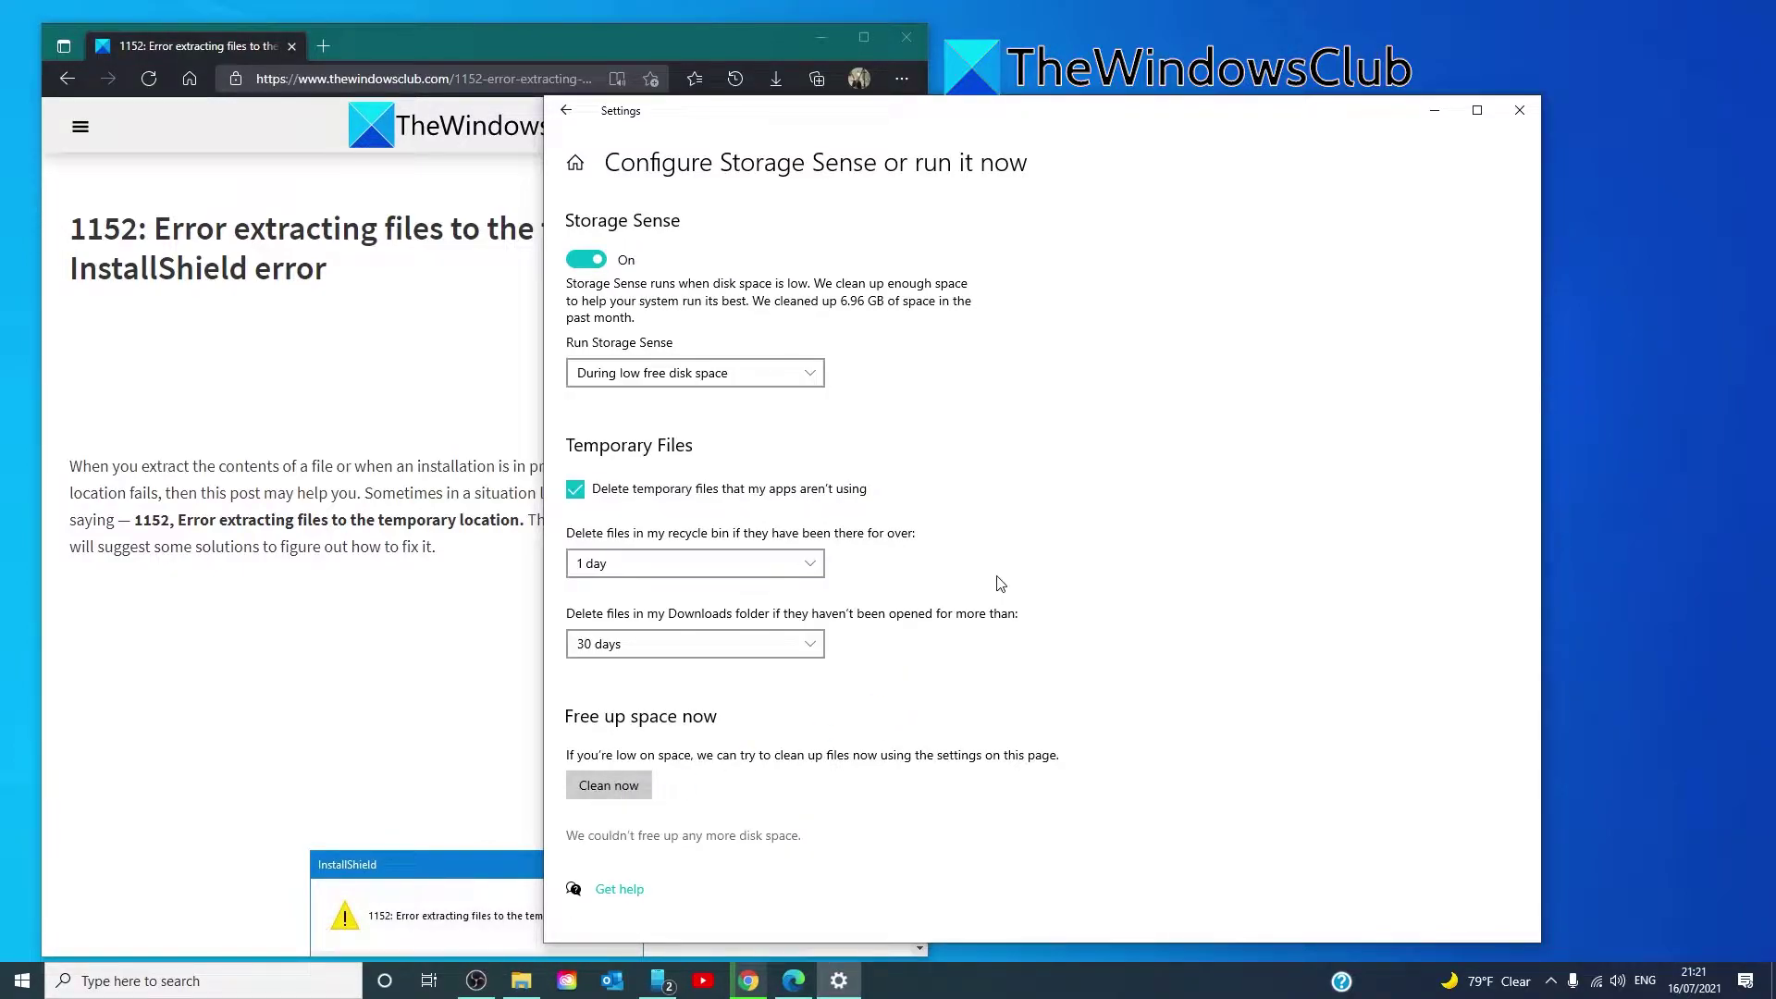
{"action": "left_click", "coordinate": [1517, 112]}
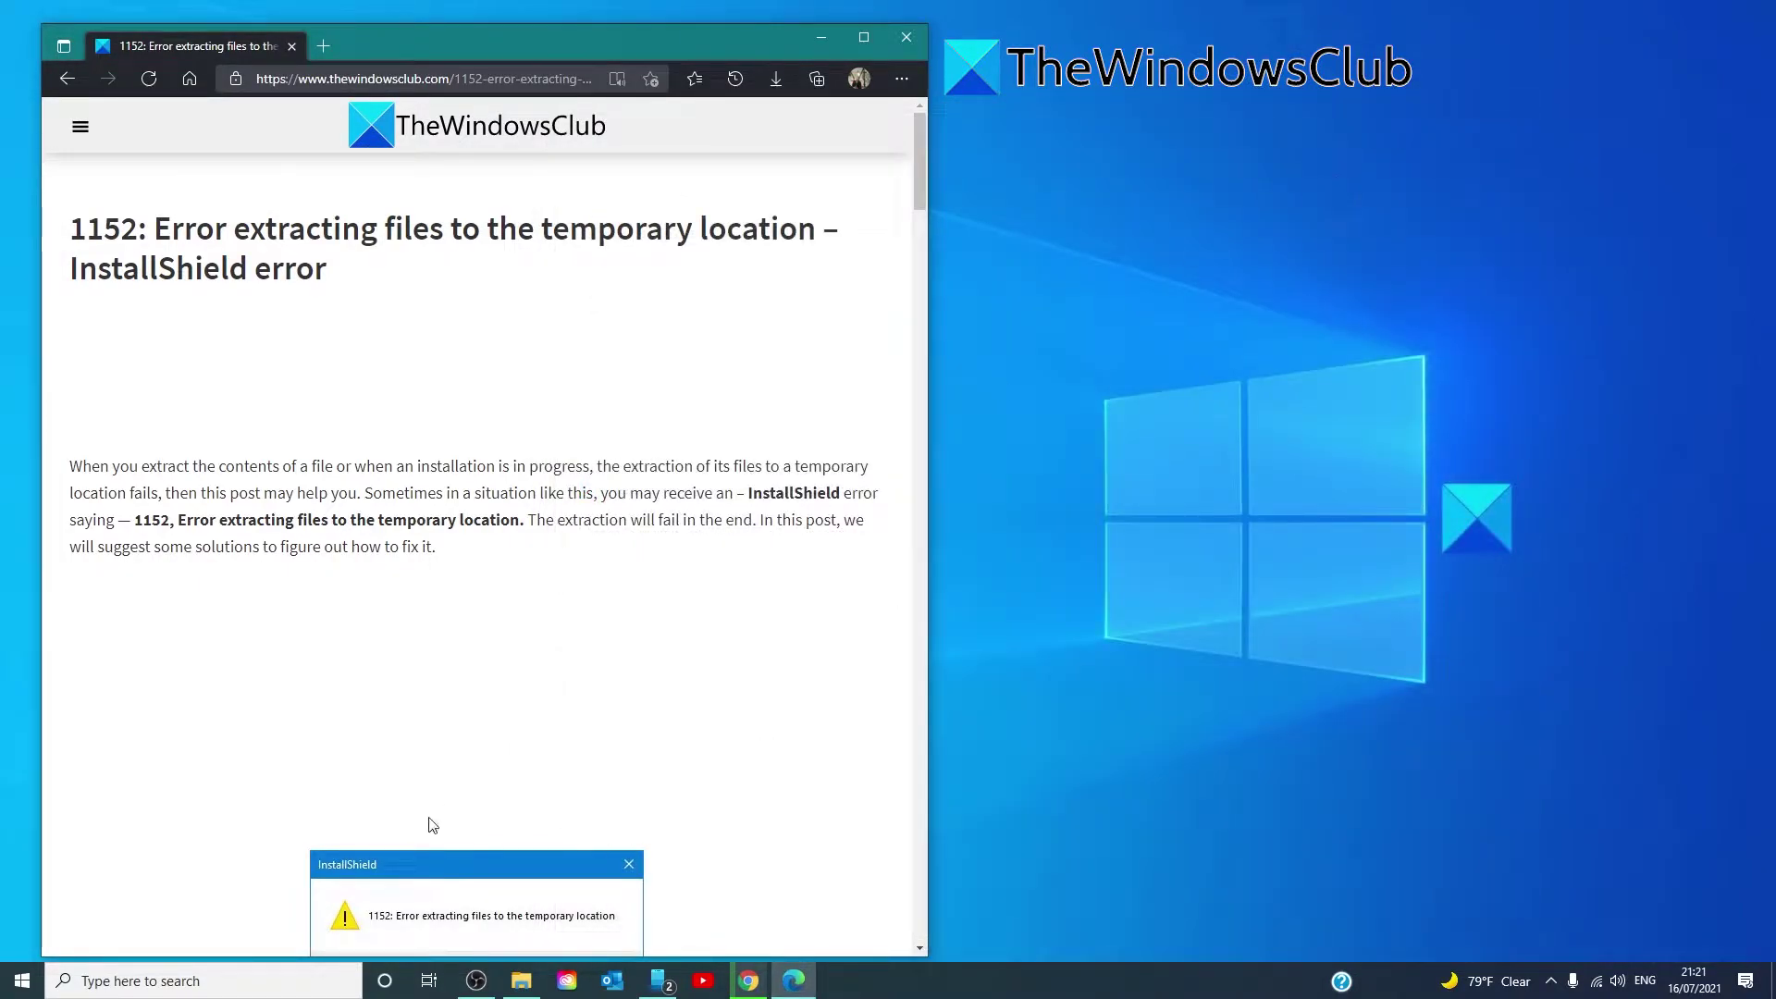
Run Disk Cleanup on drive C and permanently delete the selected junk files
{"action": "left_click", "coordinate": [238, 983]}
{"action": "type", "text": "di"}
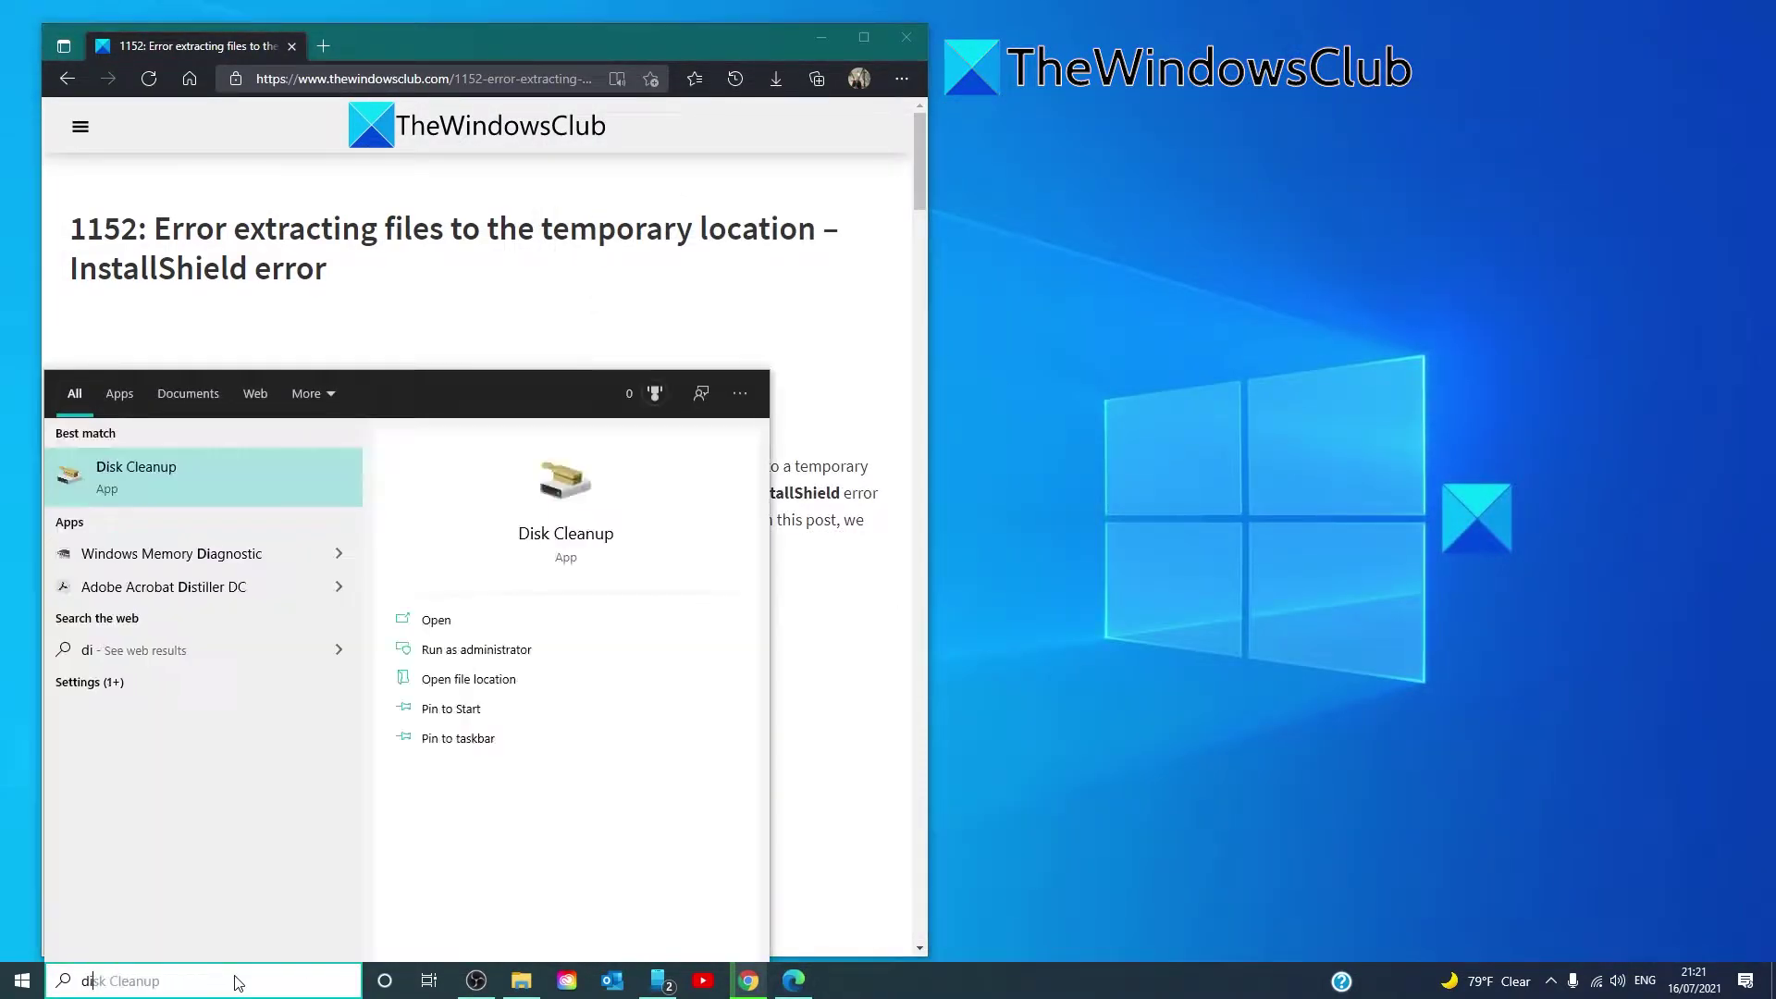
{"action": "type", "text": "sk"}
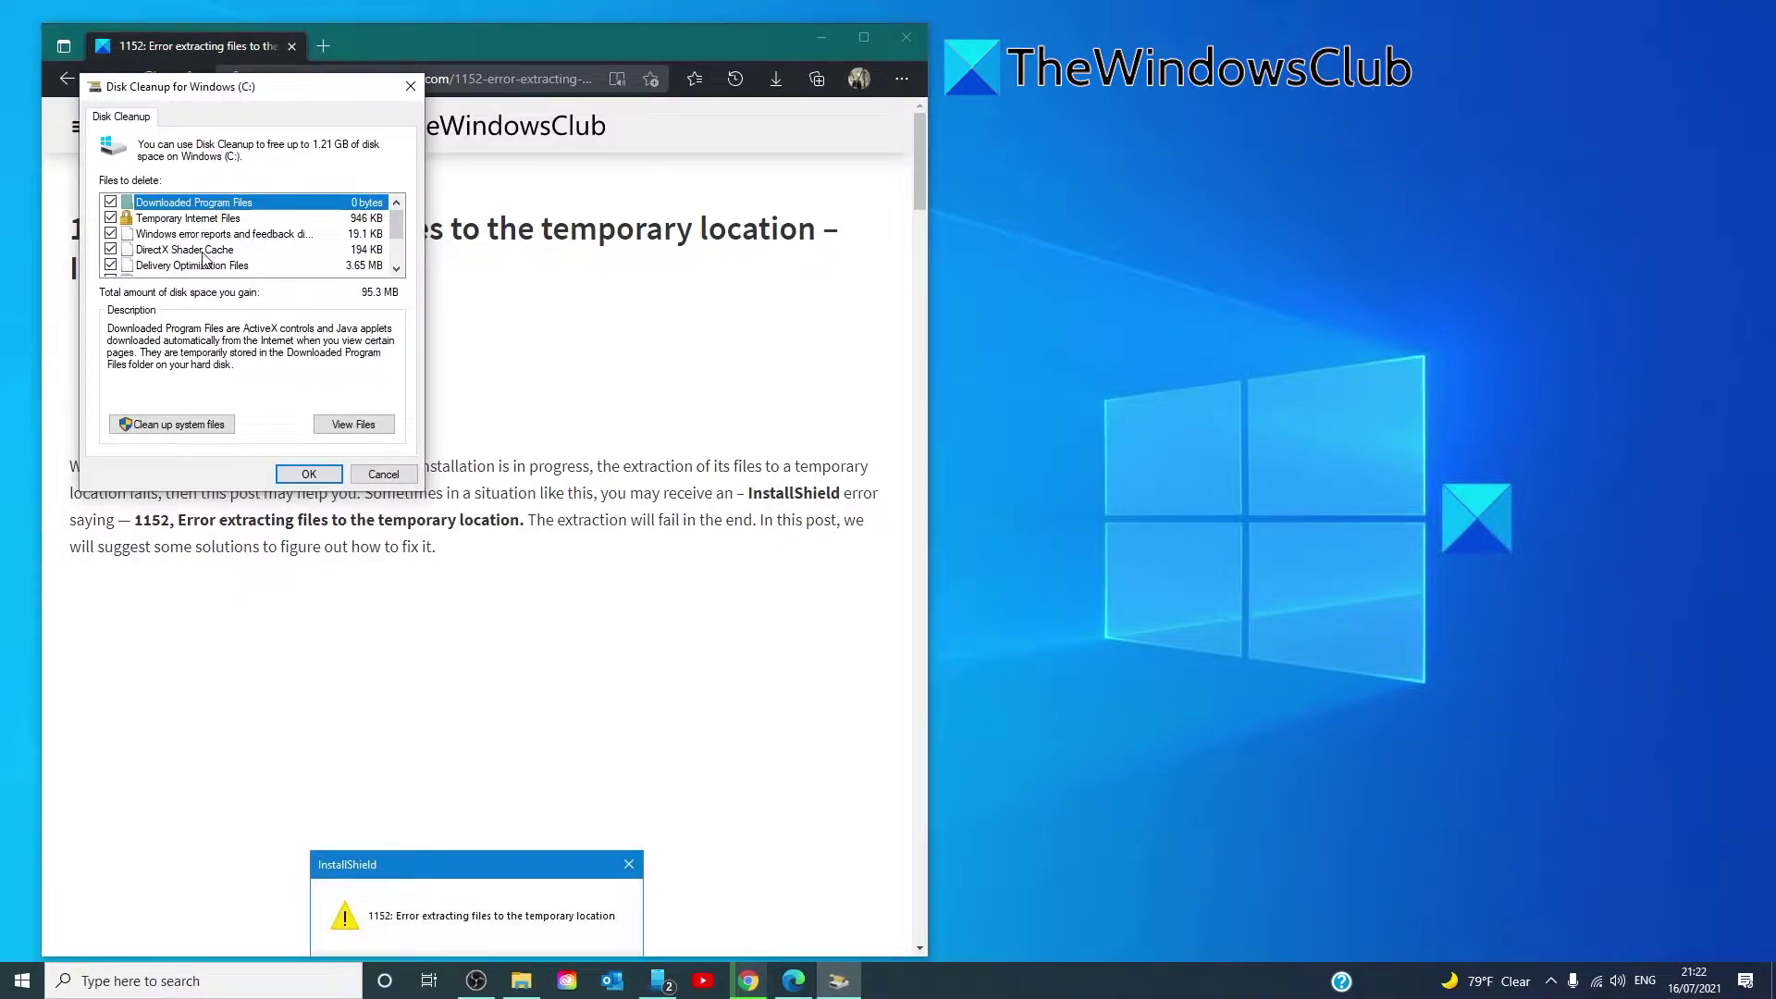
{"action": "left_click", "coordinate": [309, 474]}
{"action": "left_click", "coordinate": [910, 499]}
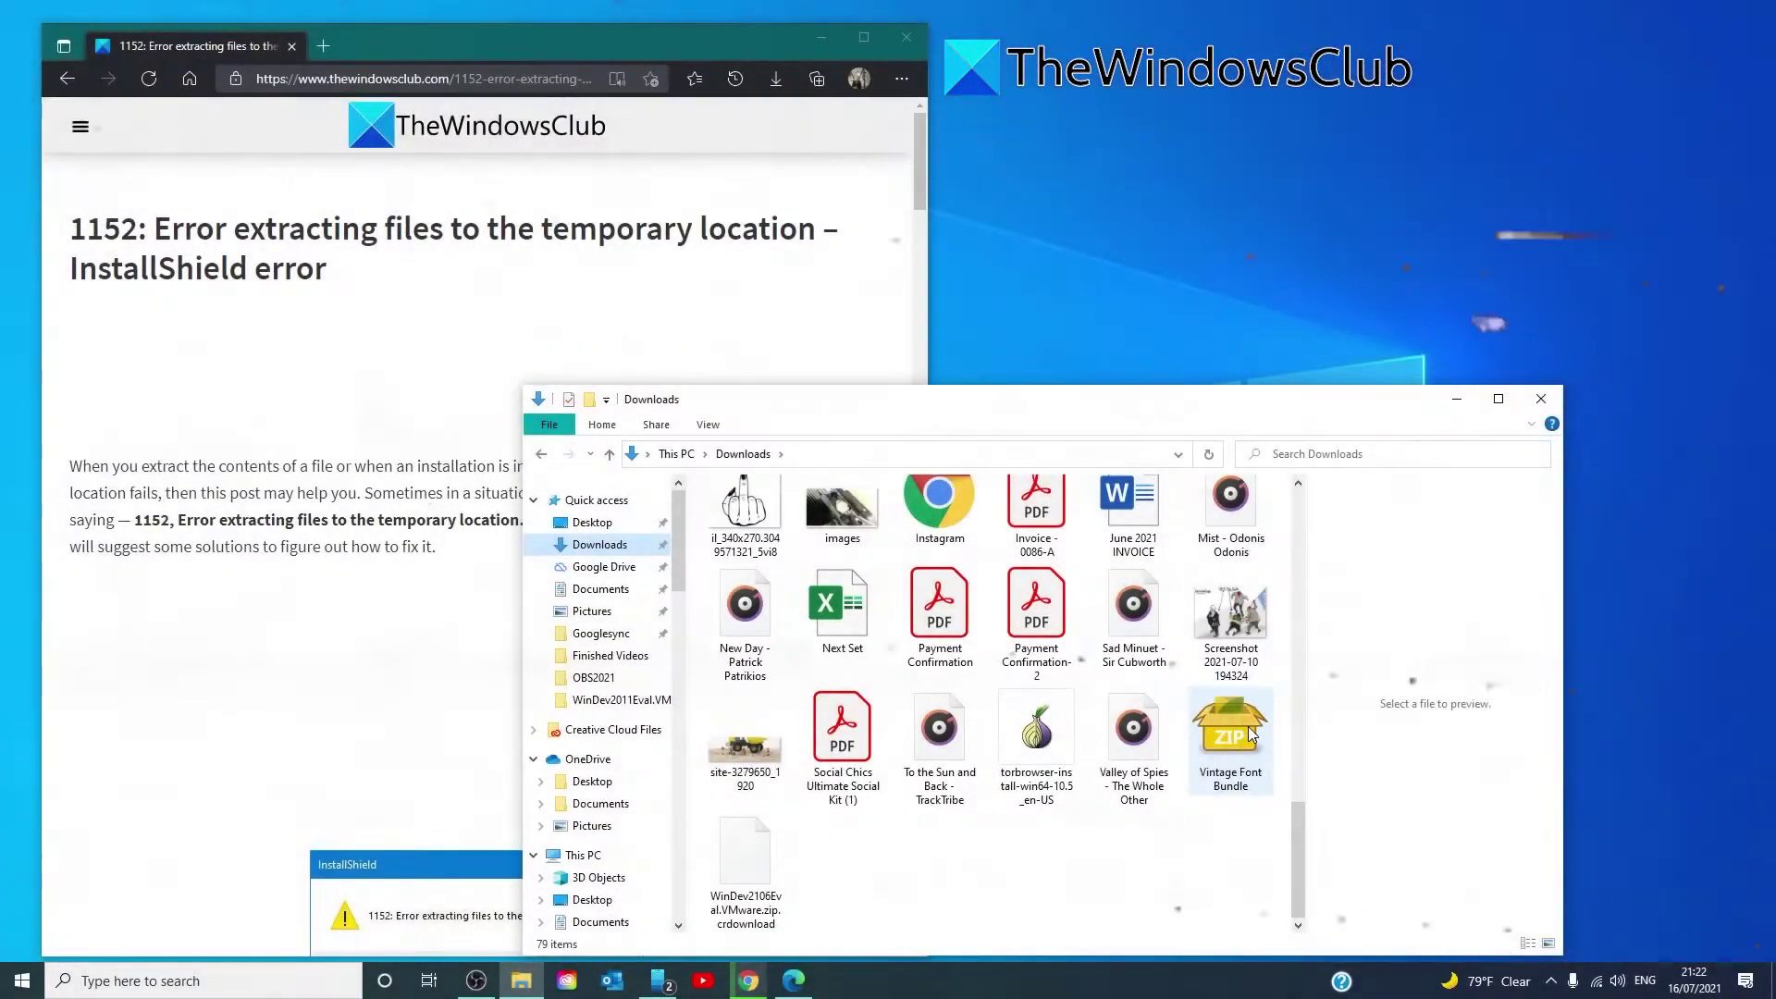
Show the delete option for the Vintage Font Bundle zip, then scroll to the top of Downloads
{"action": "right_click", "coordinate": [1252, 733]}
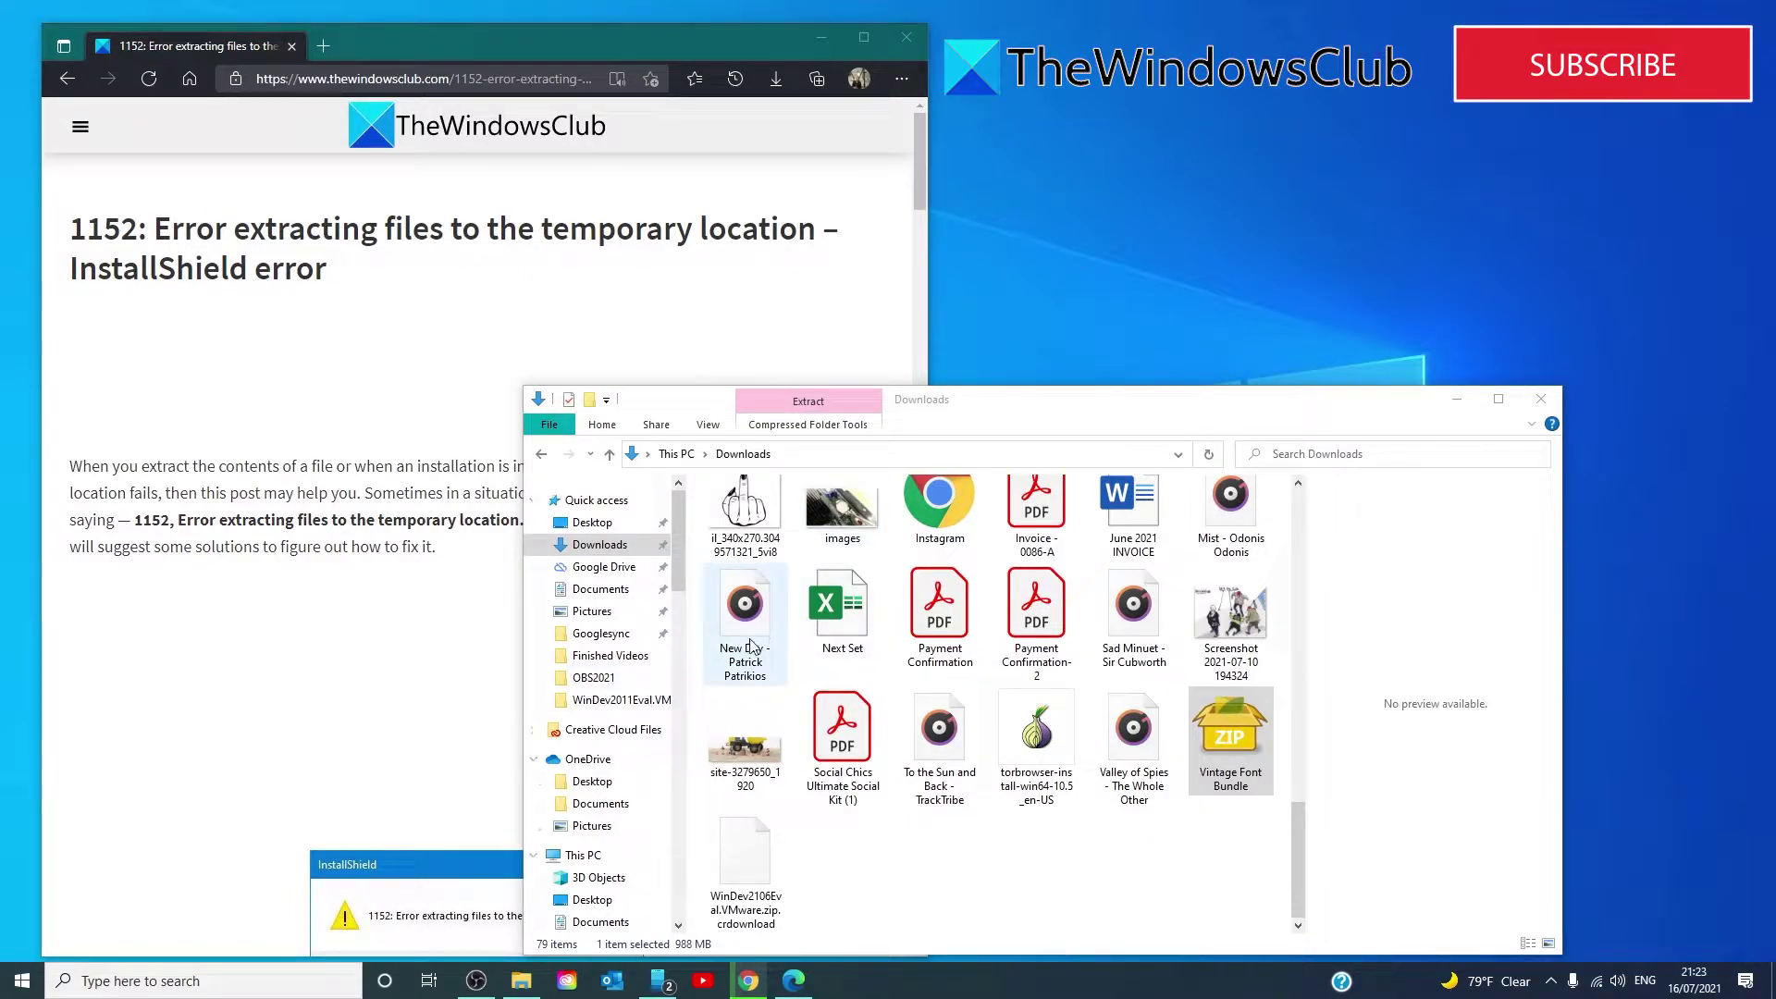
{"action": "scroll", "coordinate": [795, 592], "scroll_direction": "up", "scroll_amount": 10}
Review the user account's permissions in the Allstate folder's Security properties and permission editor
{"action": "right_click", "coordinate": [840, 541]}
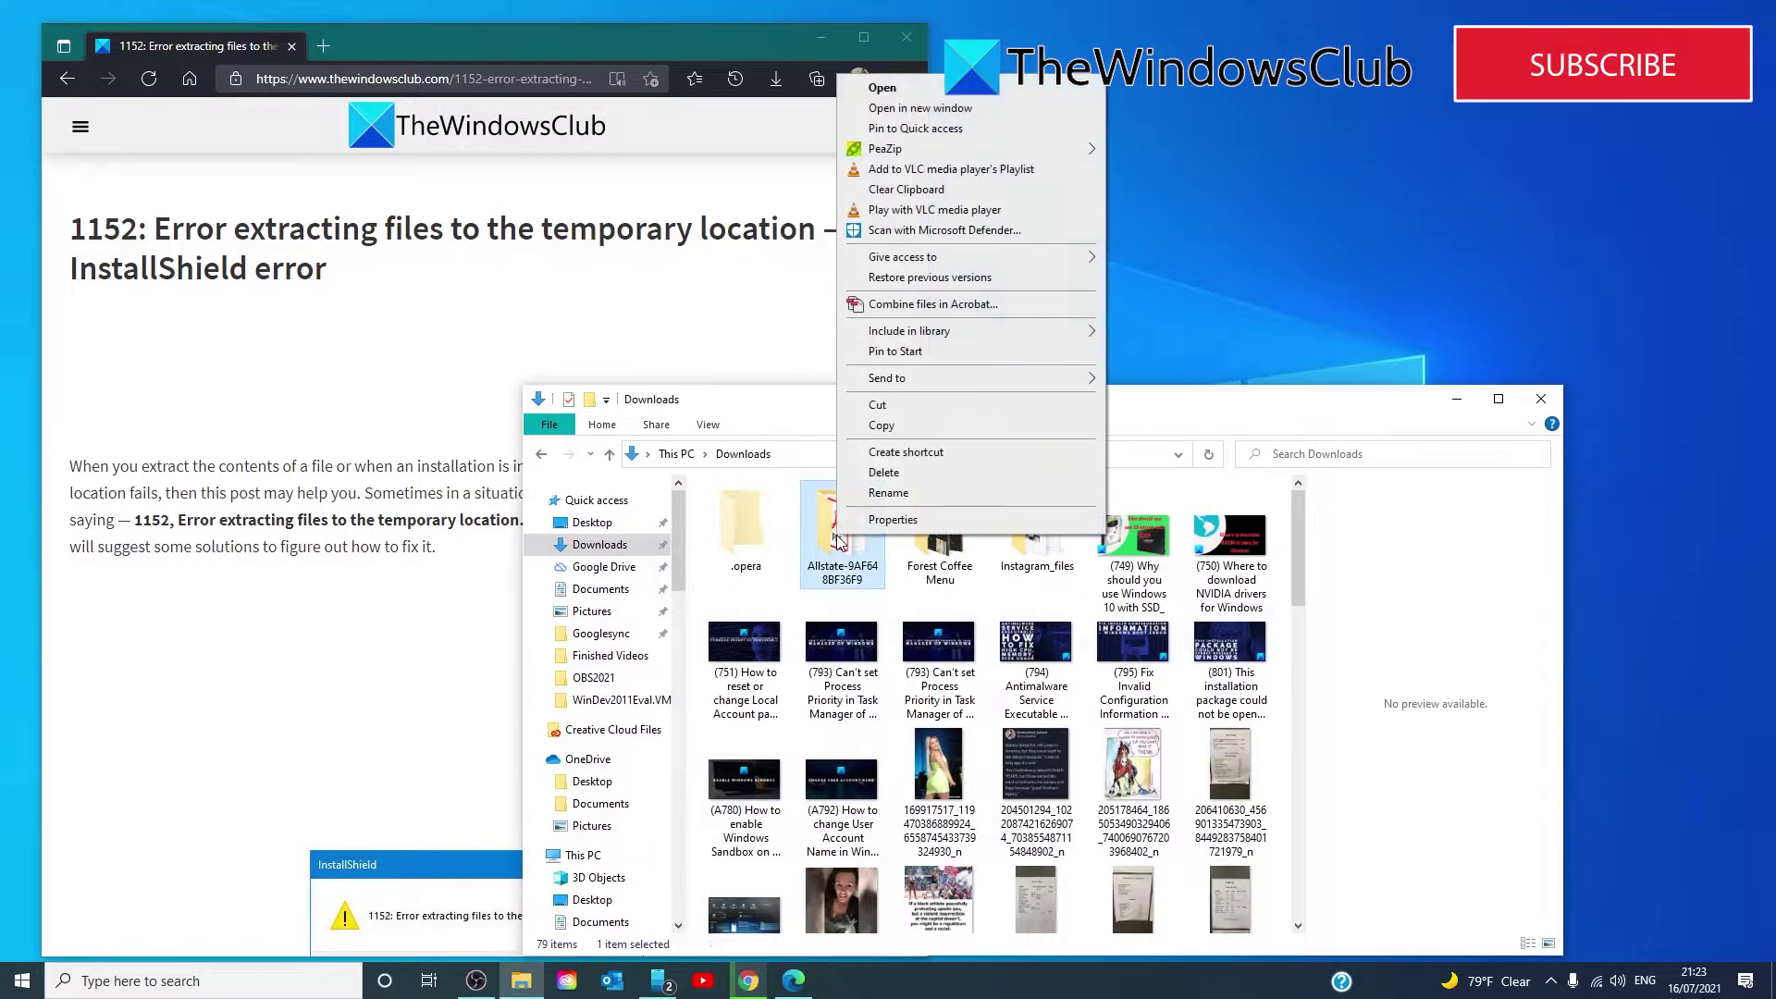
{"action": "left_click", "coordinate": [855, 523]}
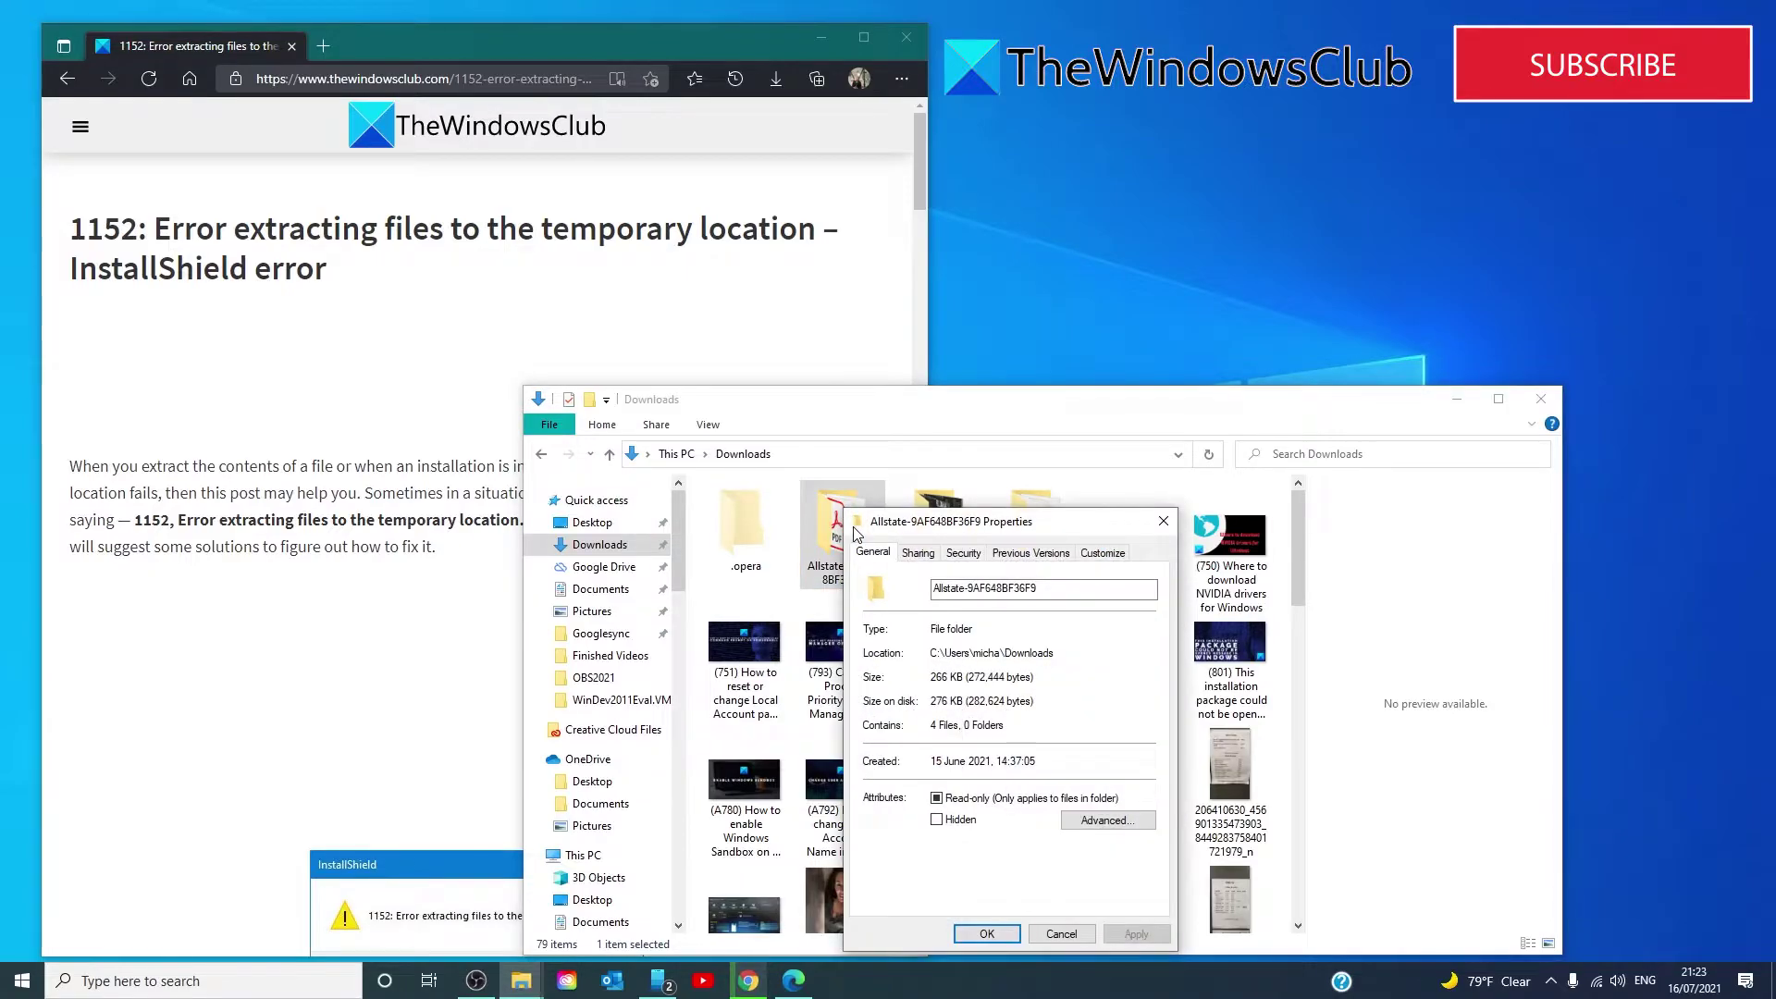
{"action": "left_click", "coordinate": [964, 555]}
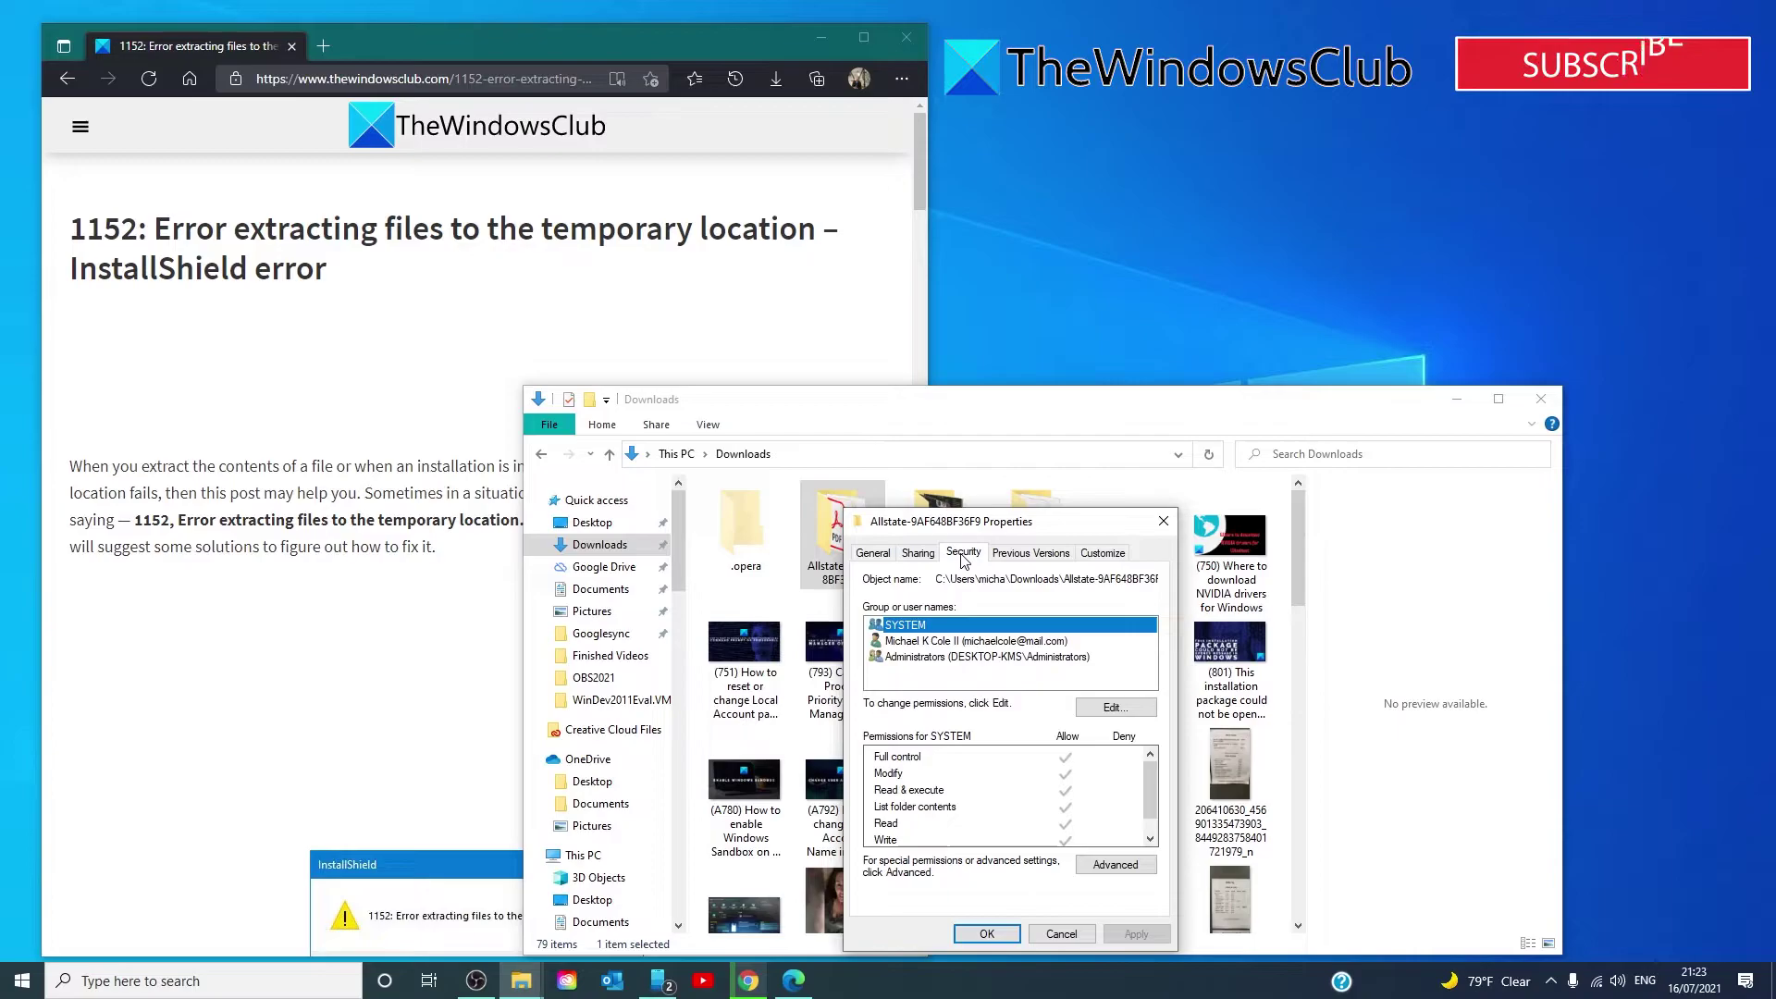
{"action": "left_click", "coordinate": [962, 642]}
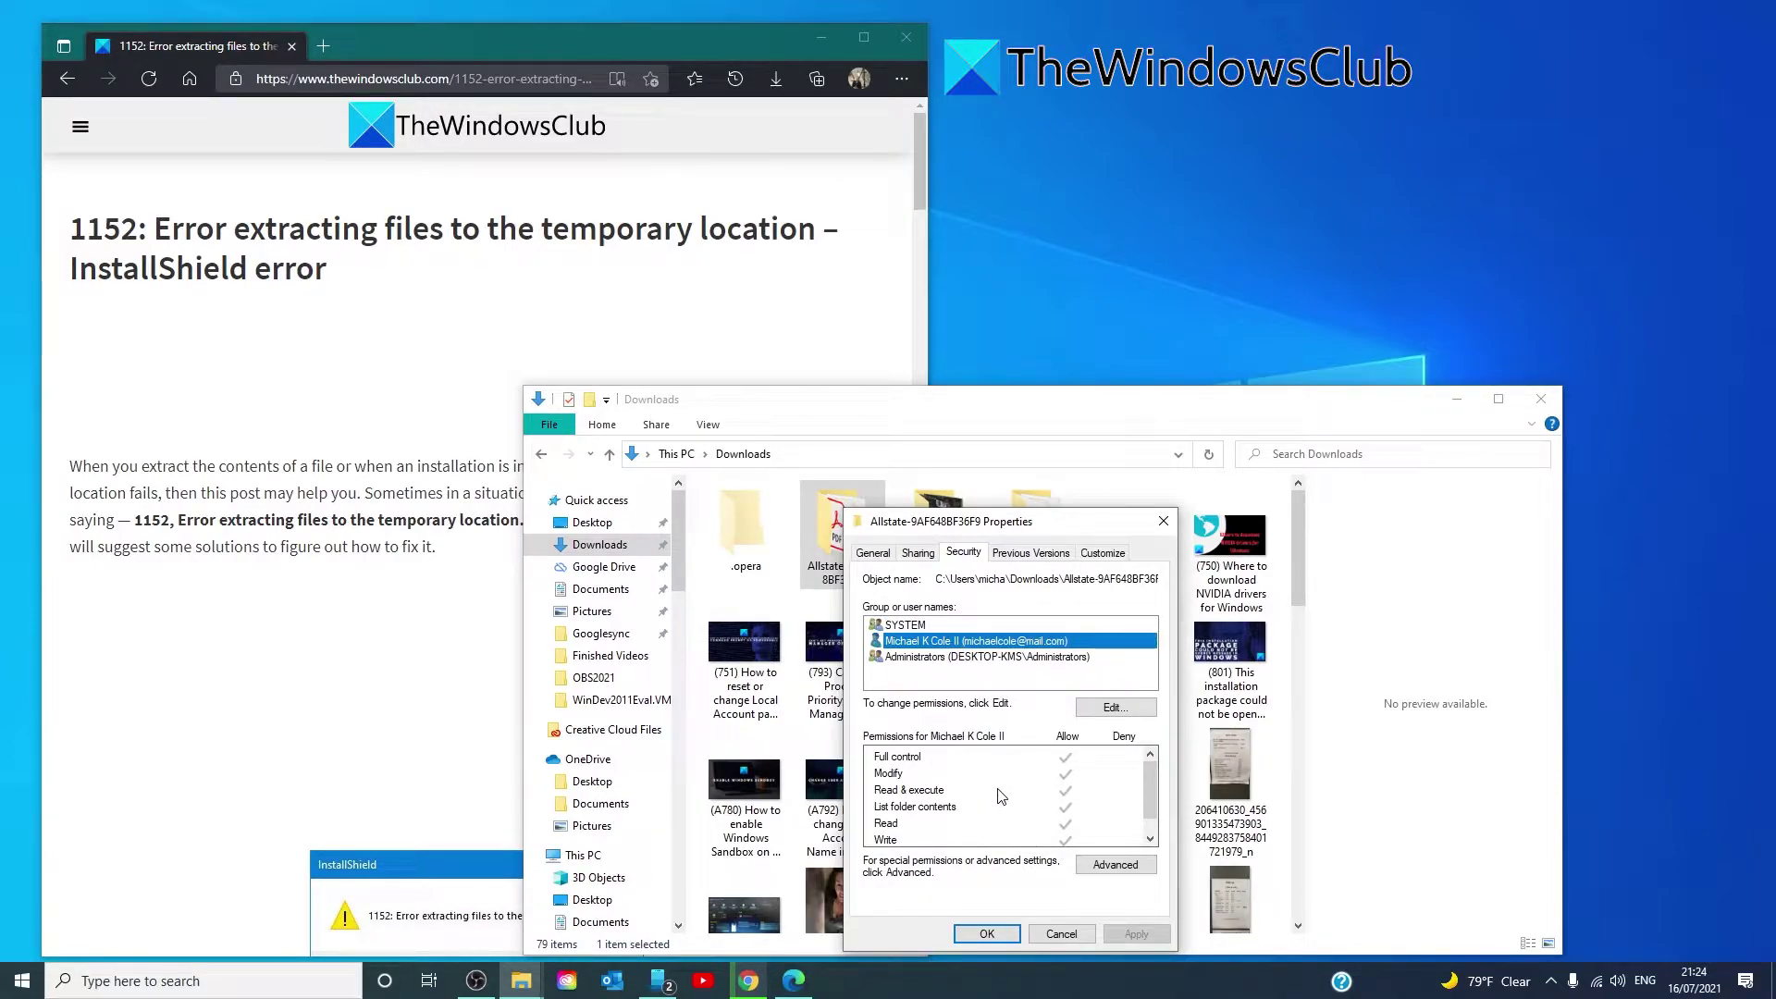
{"action": "left_click", "coordinate": [1085, 708]}
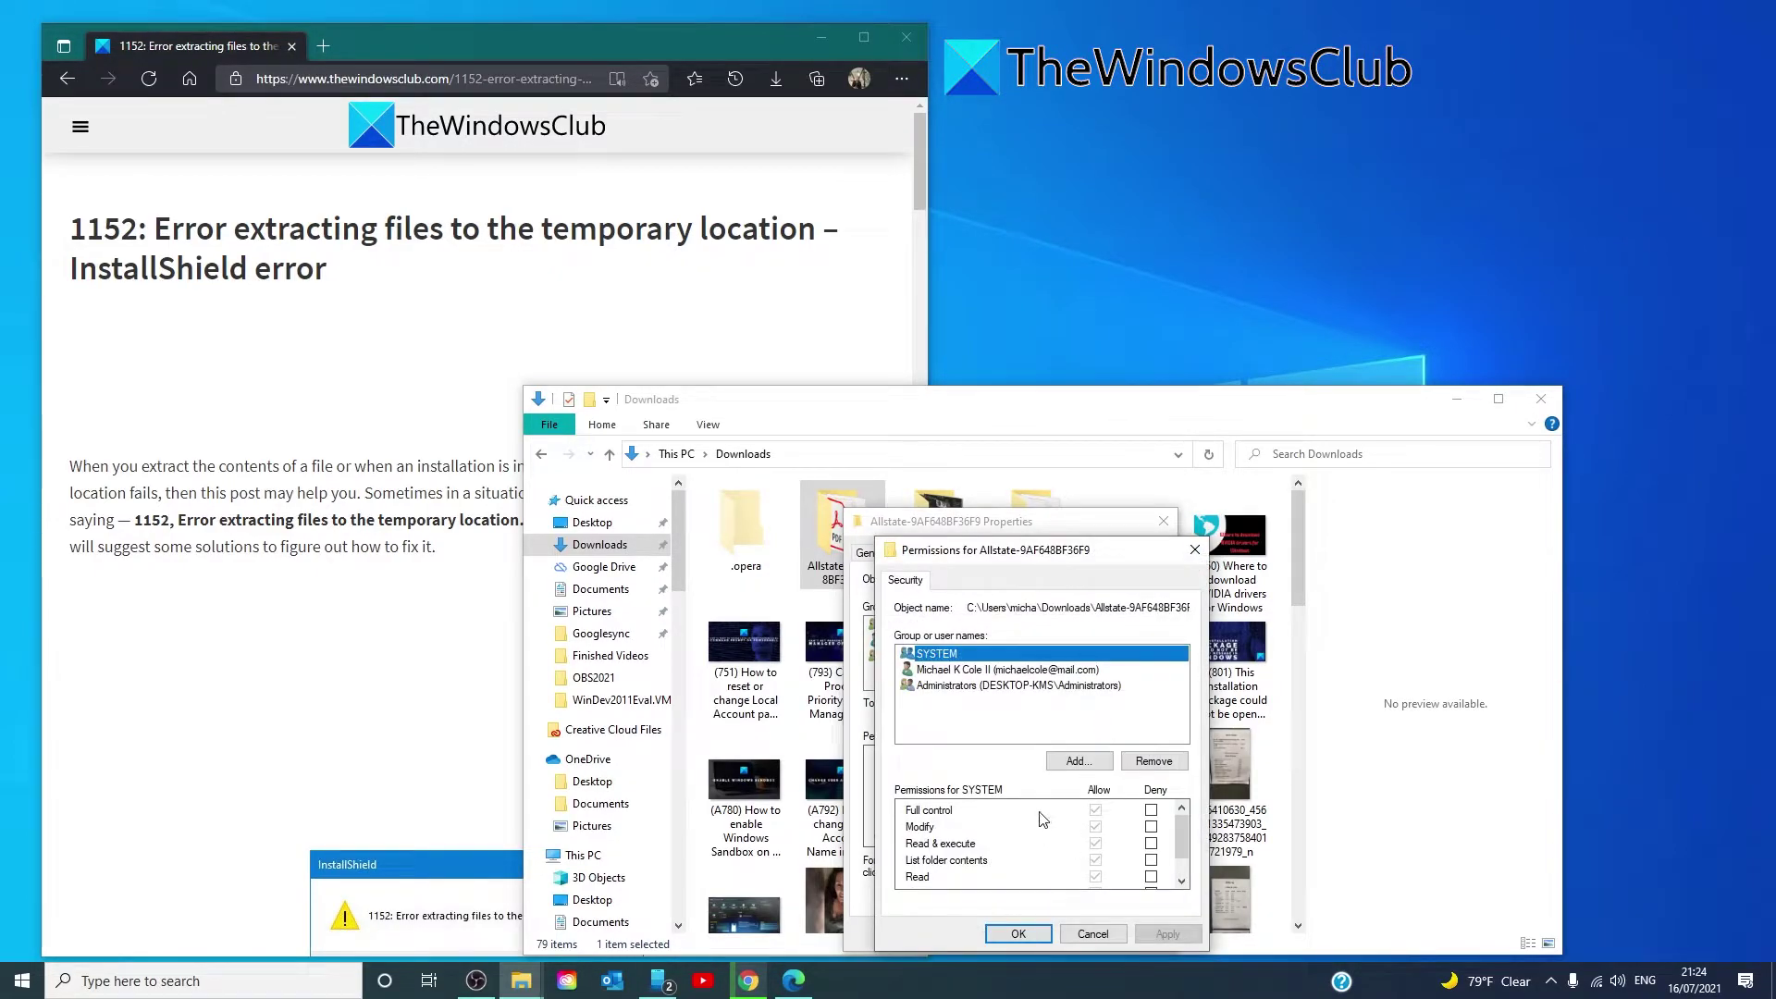
{"action": "left_click", "coordinate": [980, 673]}
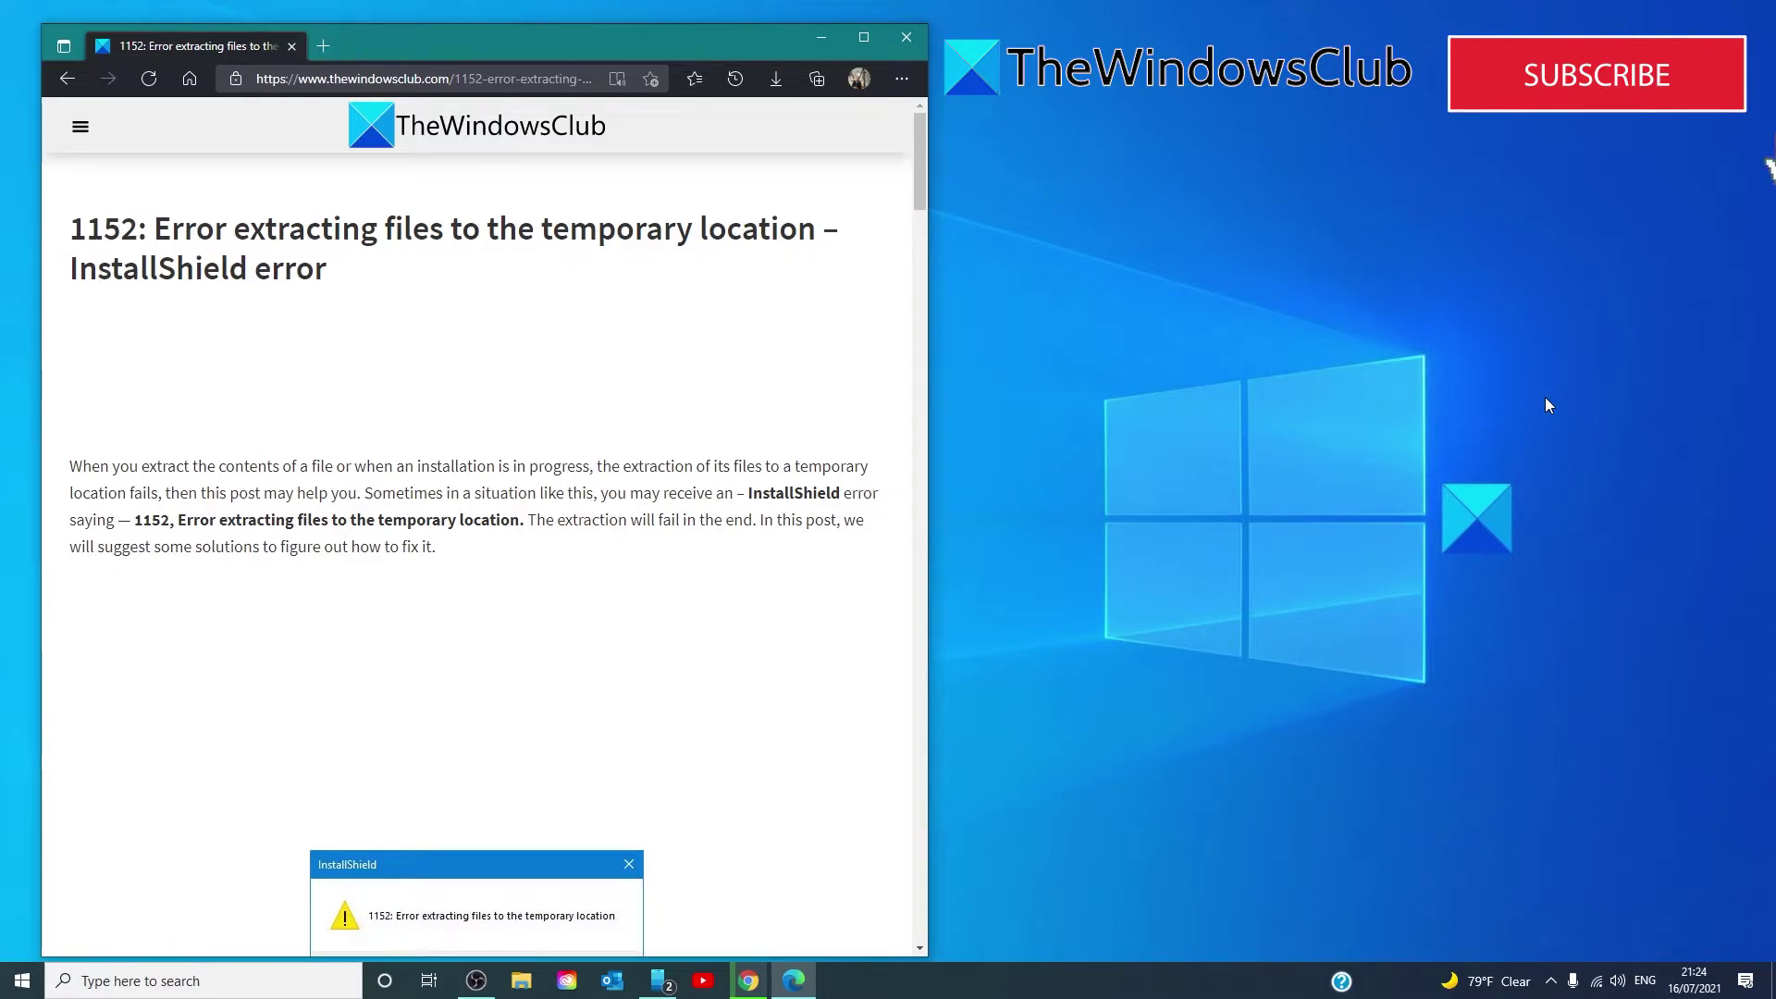
Open System Configuration via msconfig and hide all Microsoft services
{"action": "left_click", "coordinate": [122, 979]}
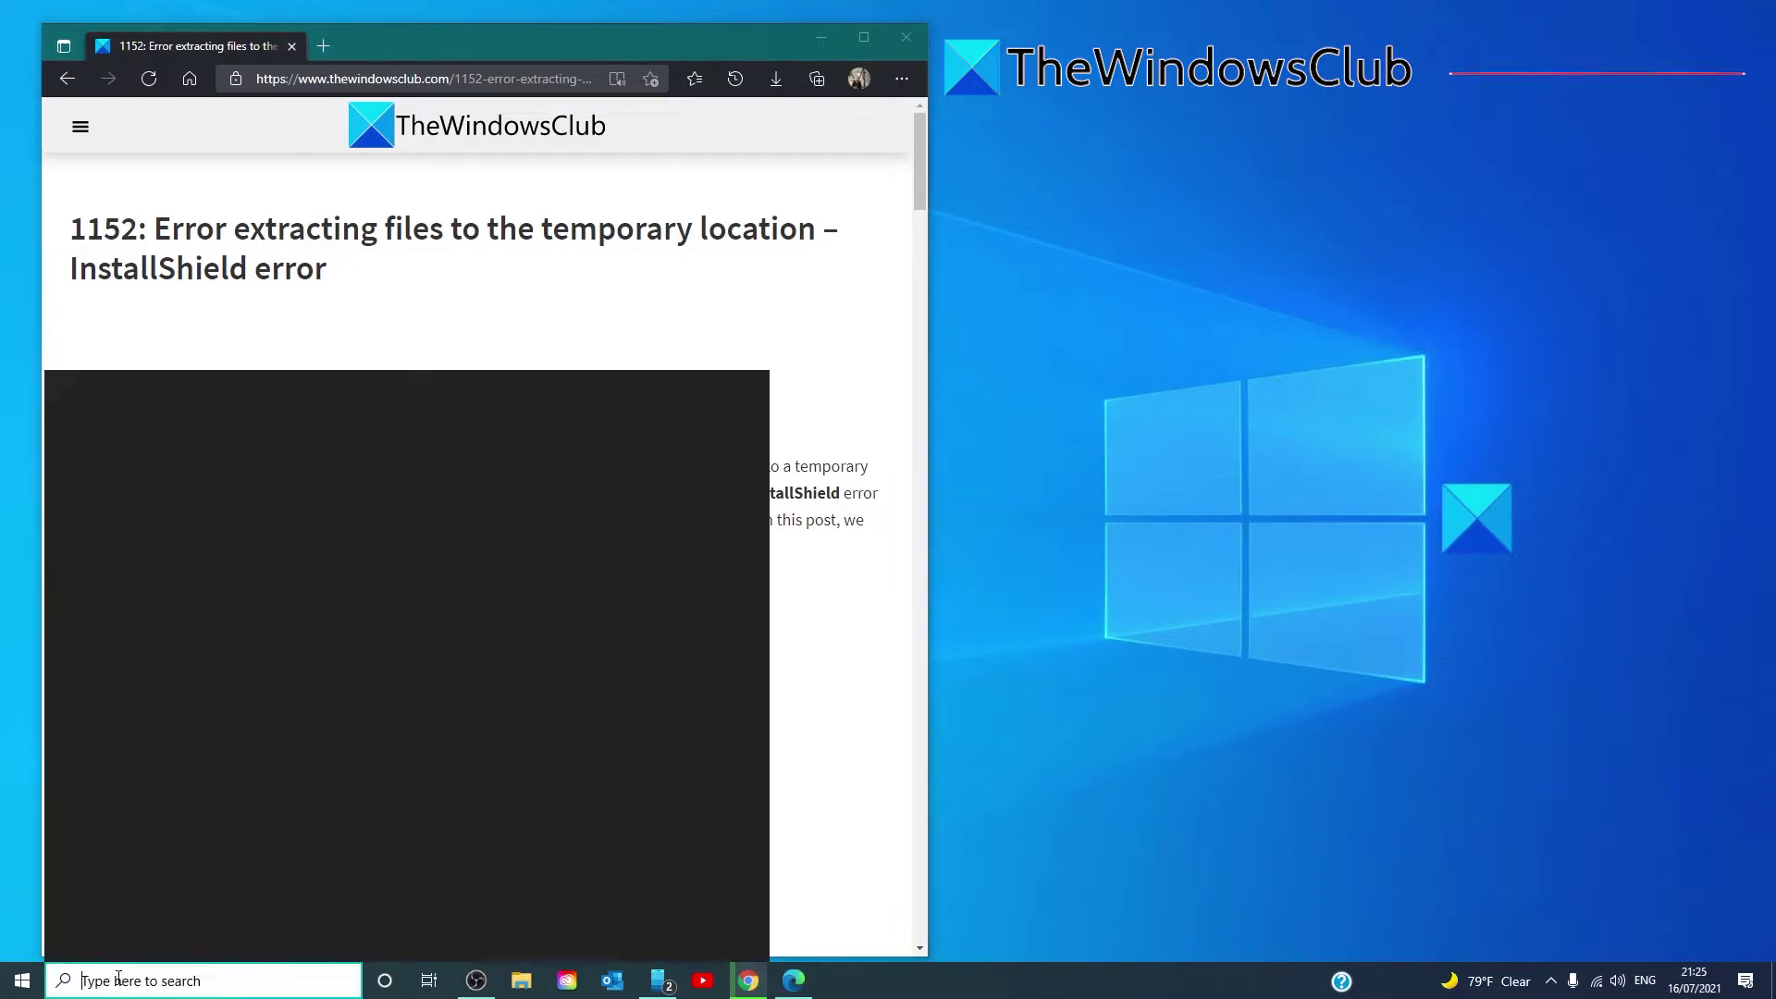
{"action": "type", "text": "msco"}
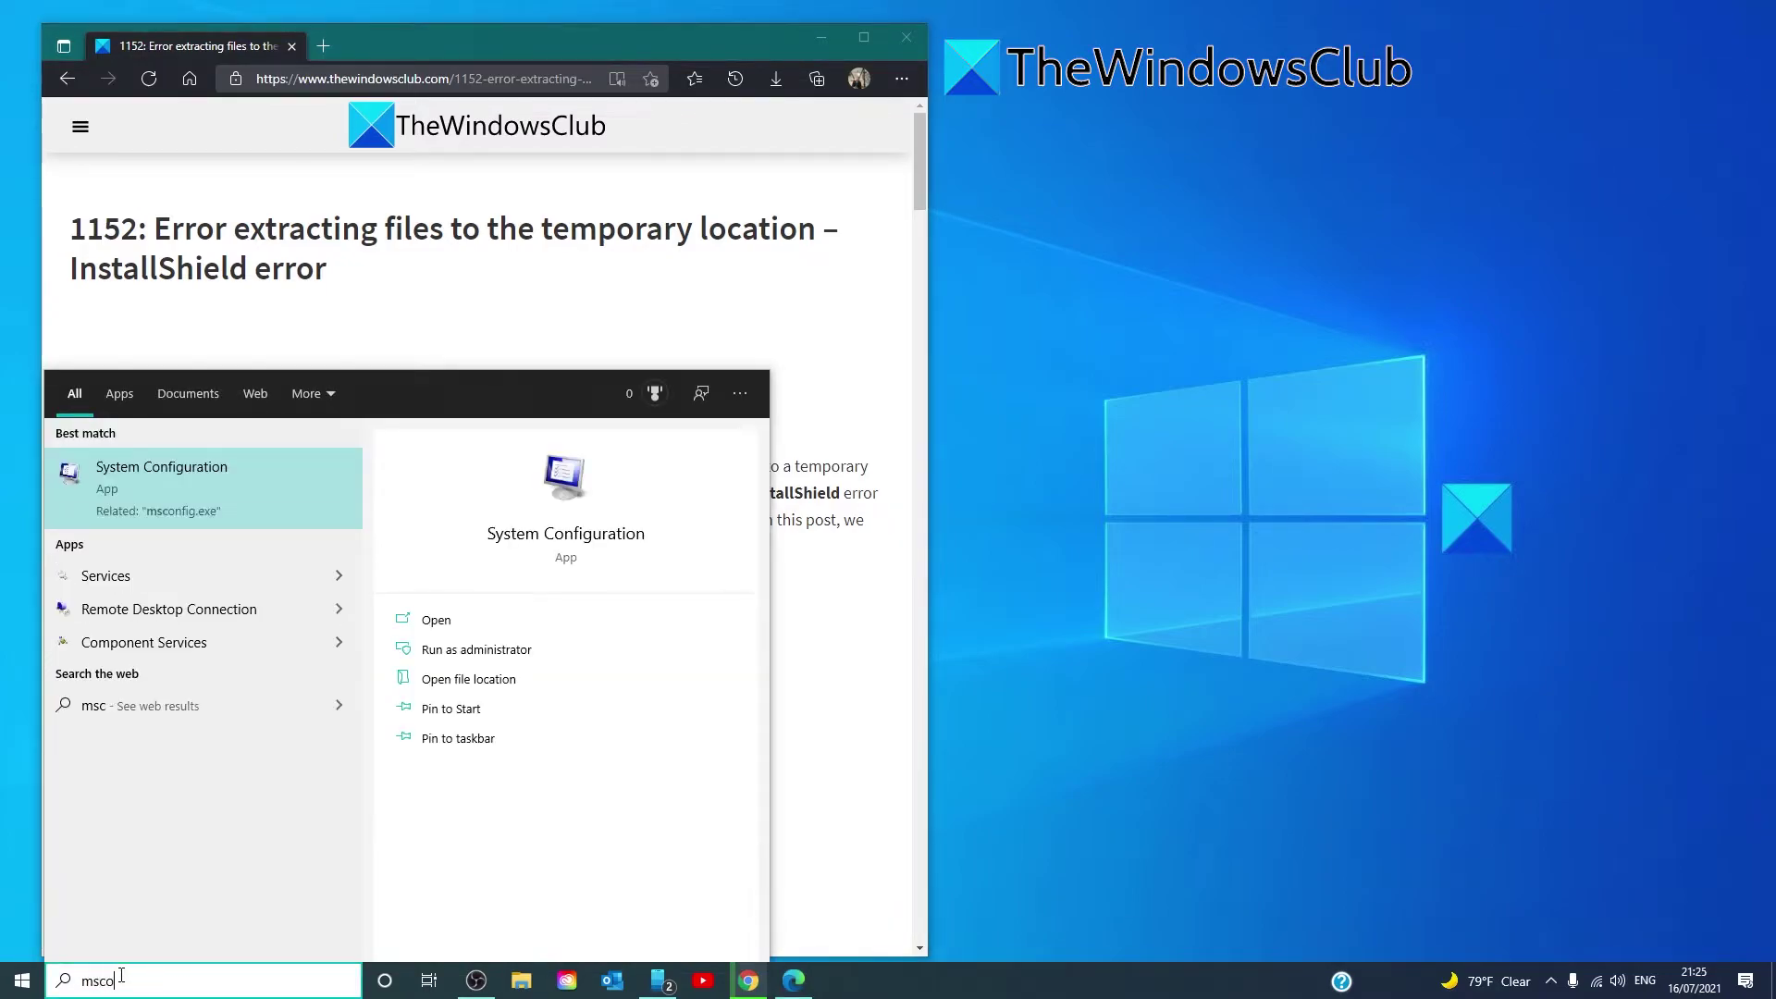
{"action": "left_click", "coordinate": [602, 544]}
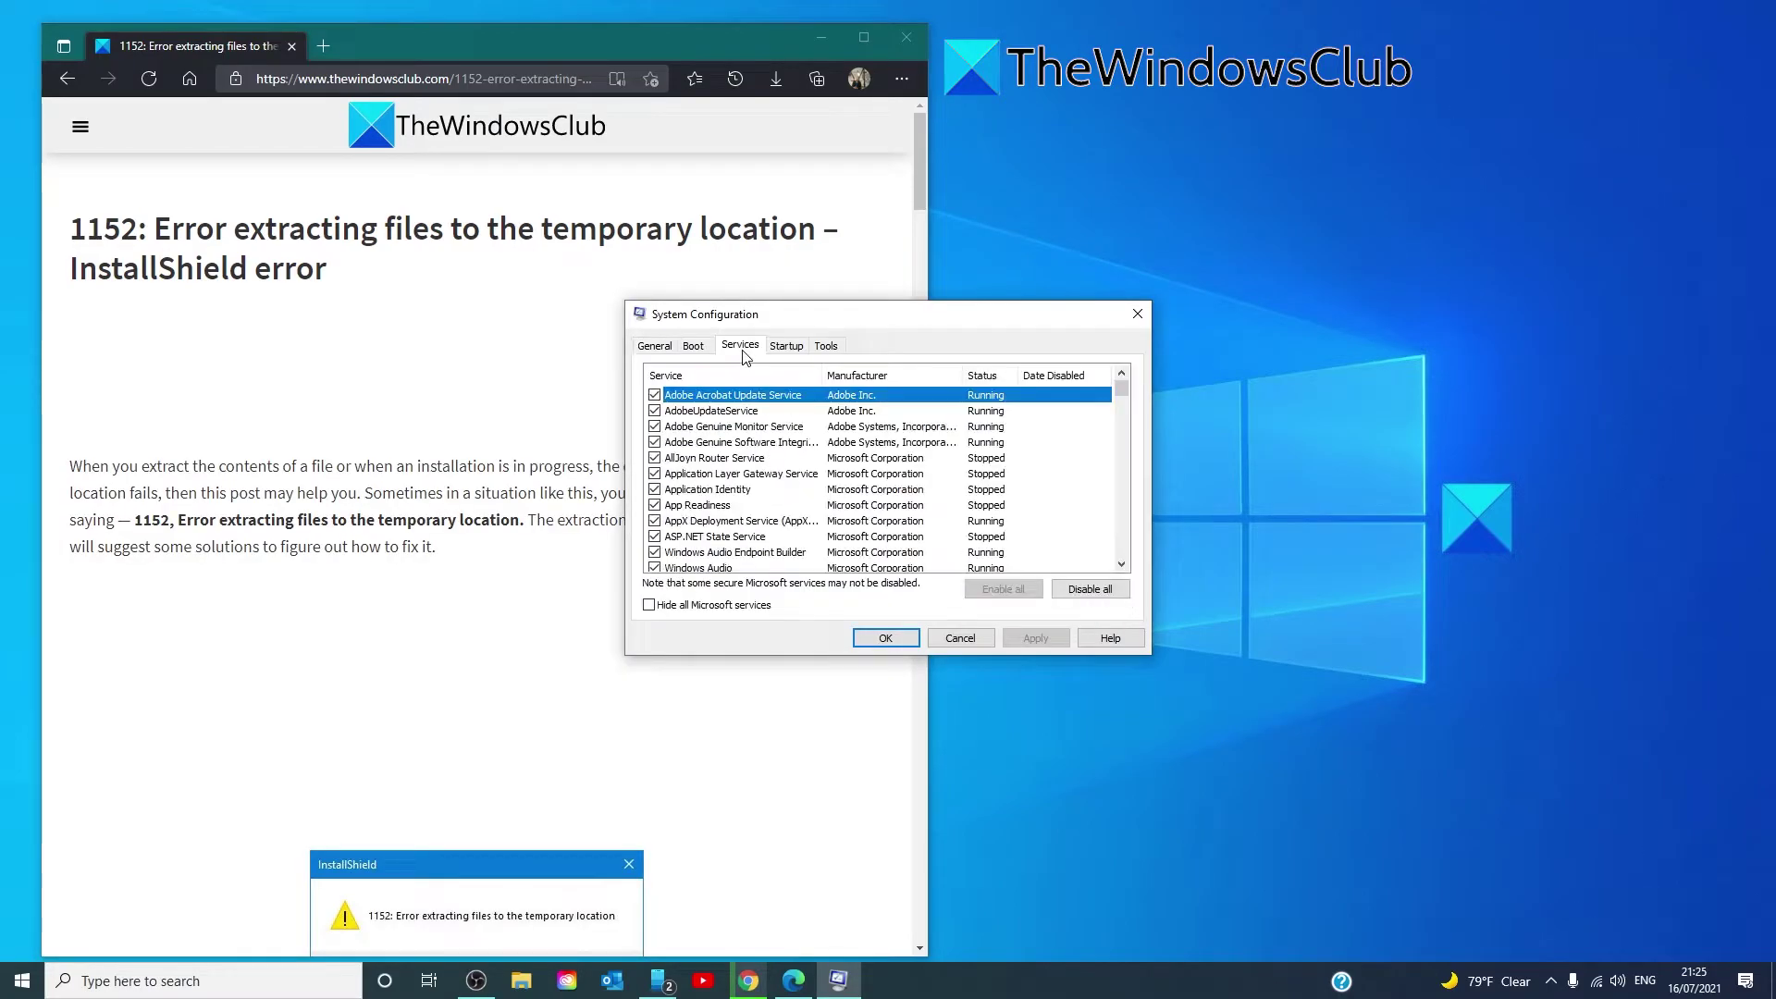
{"action": "left_click", "coordinate": [650, 607]}
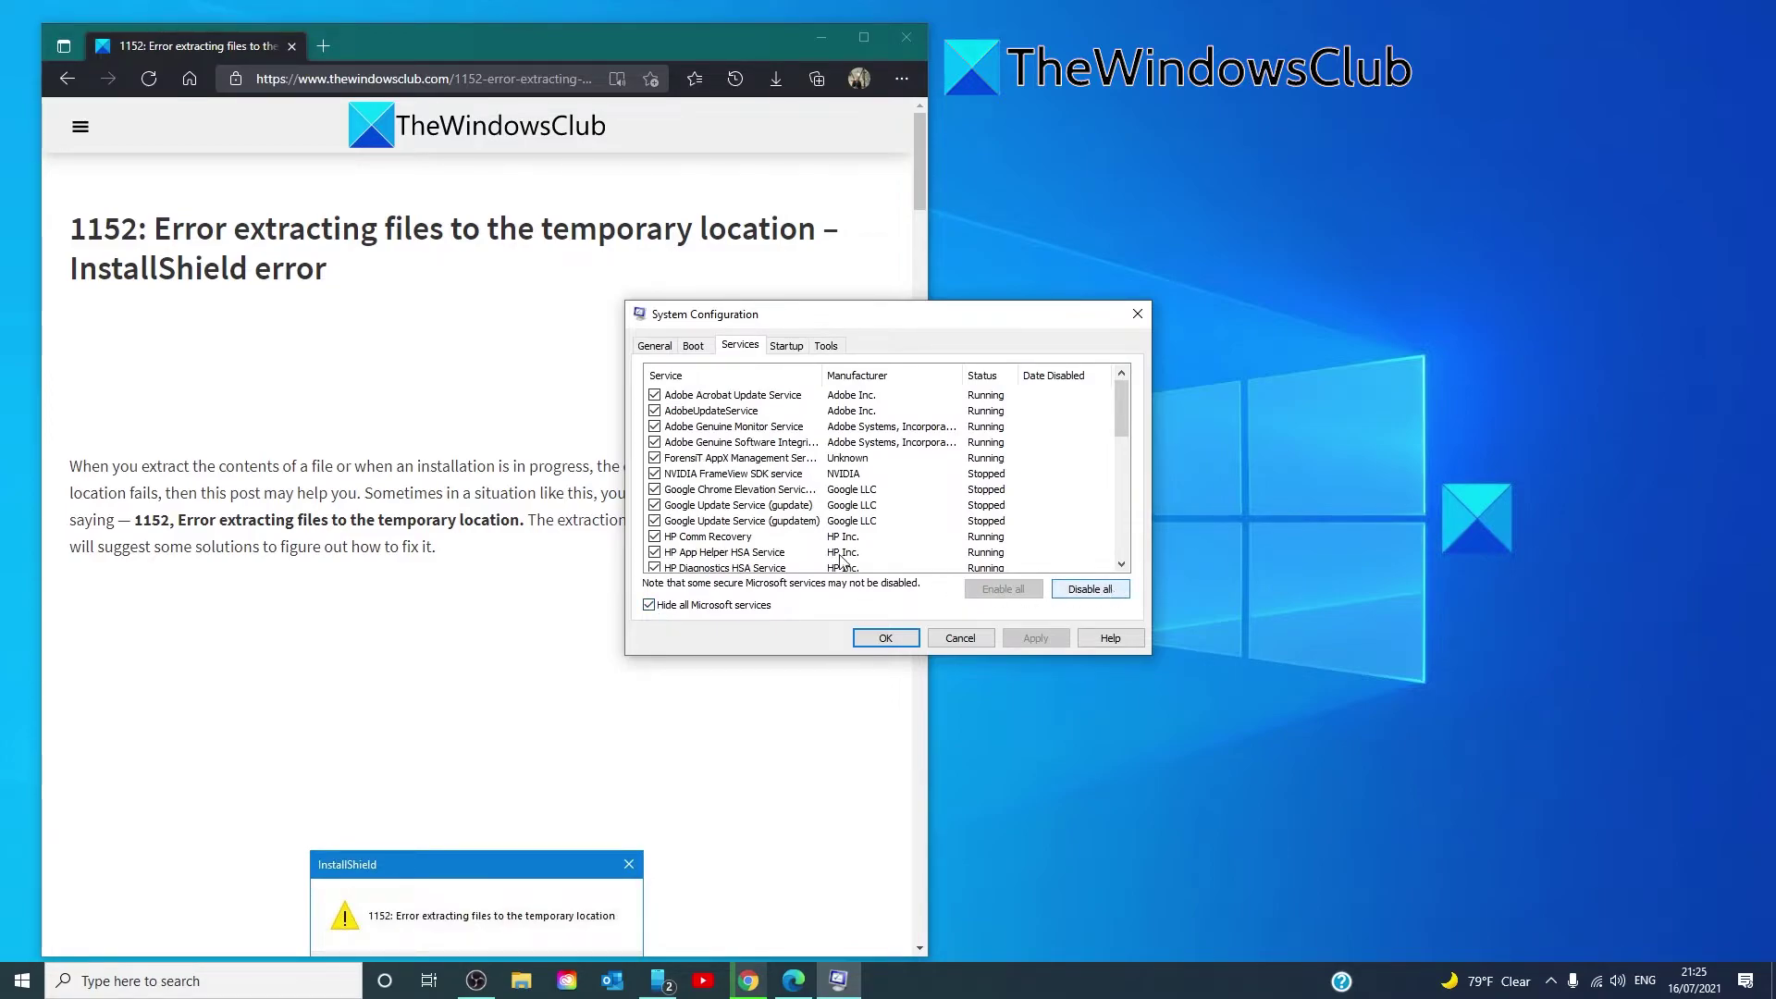
Check the startup apps in Task Manager, then close it
{"action": "left_click", "coordinate": [784, 346]}
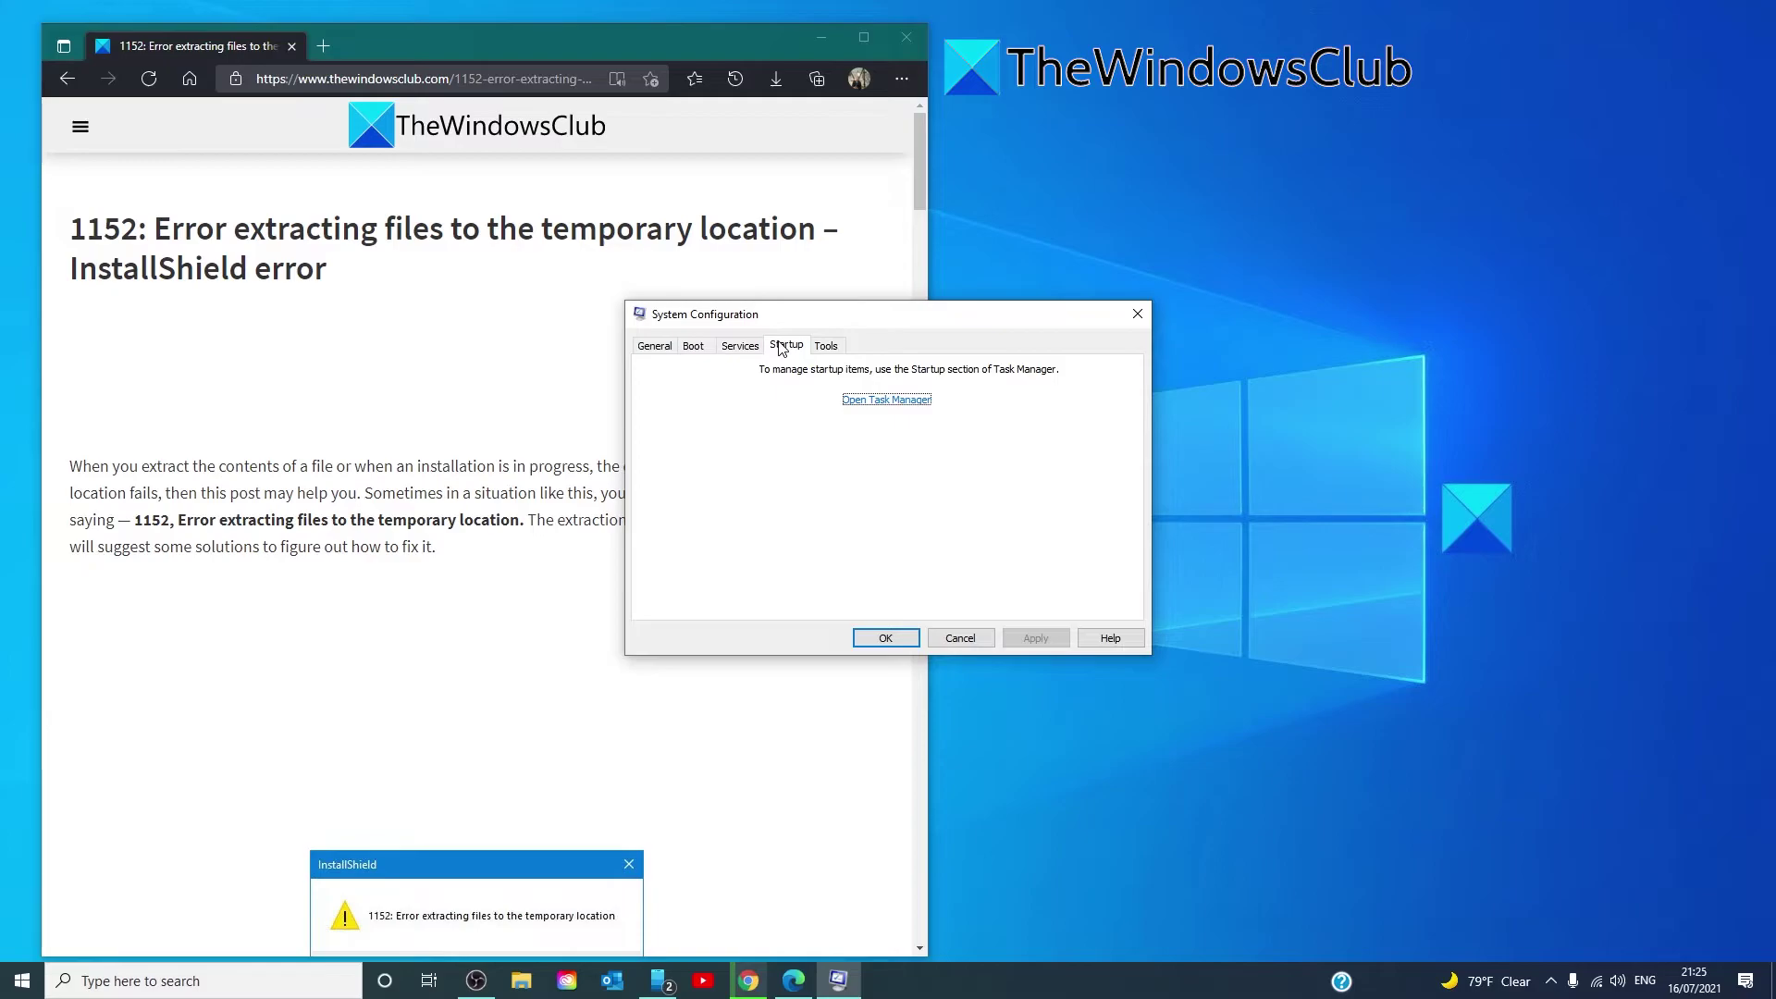
{"action": "left_click", "coordinate": [864, 408]}
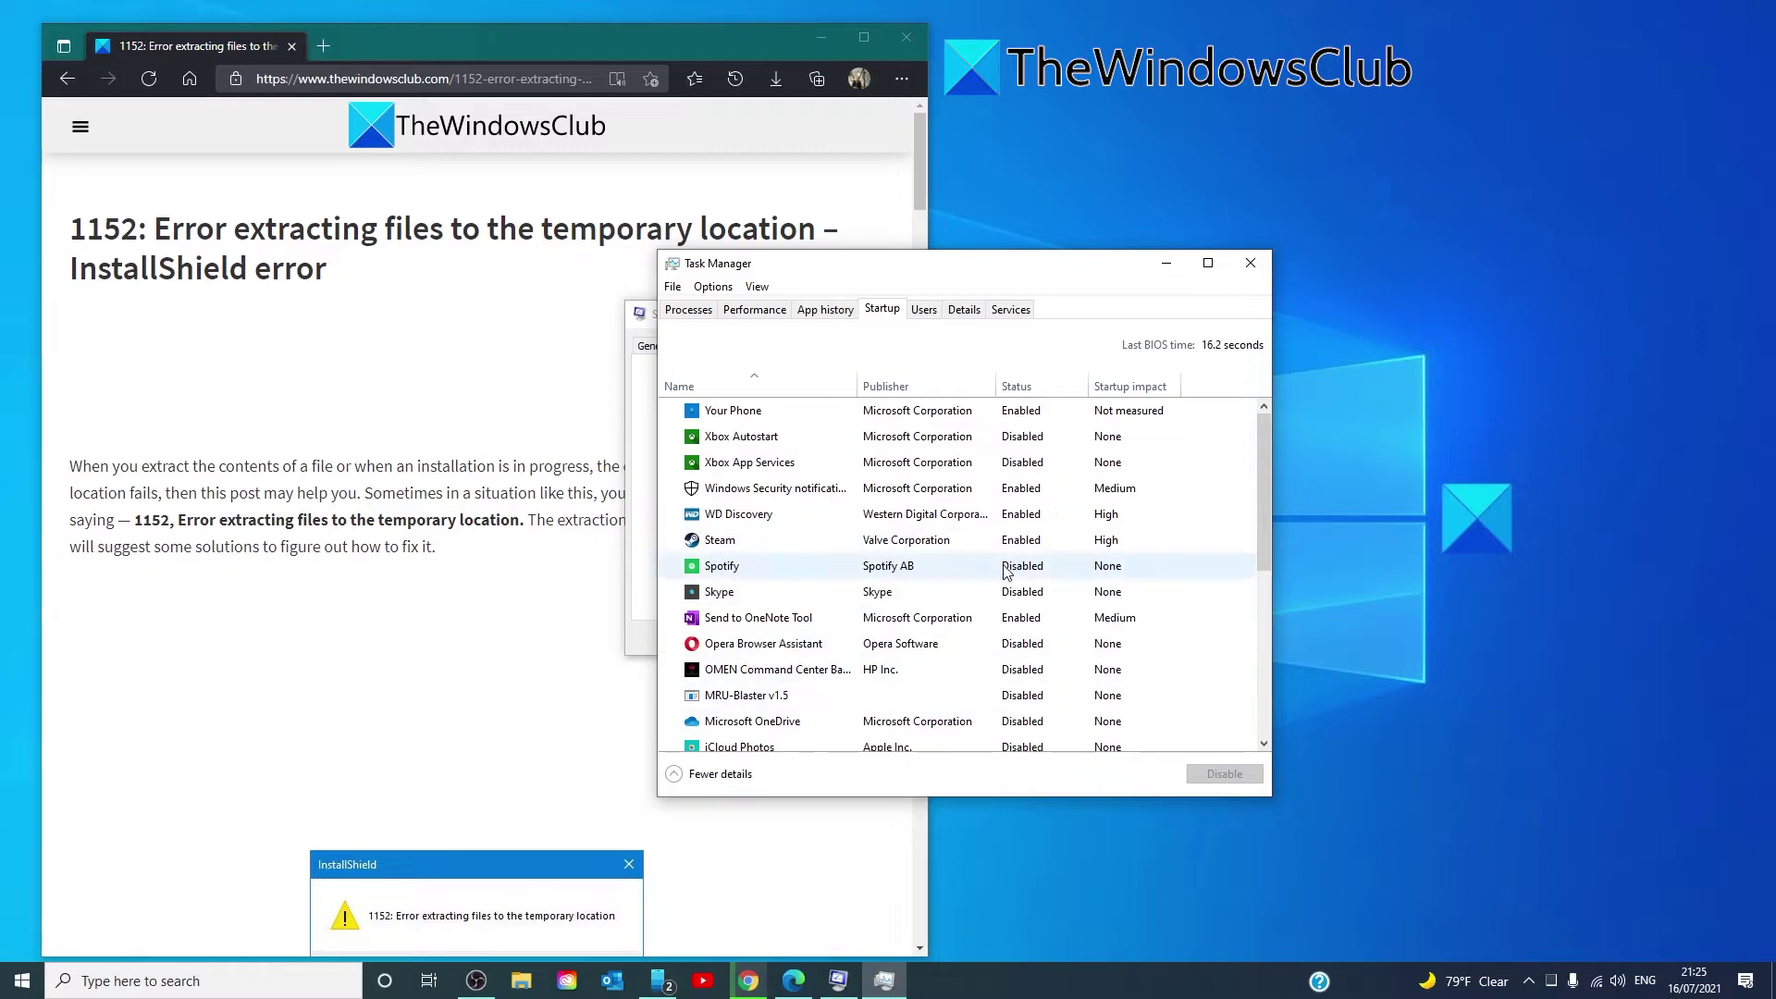
{"action": "left_click", "coordinate": [1250, 263]}
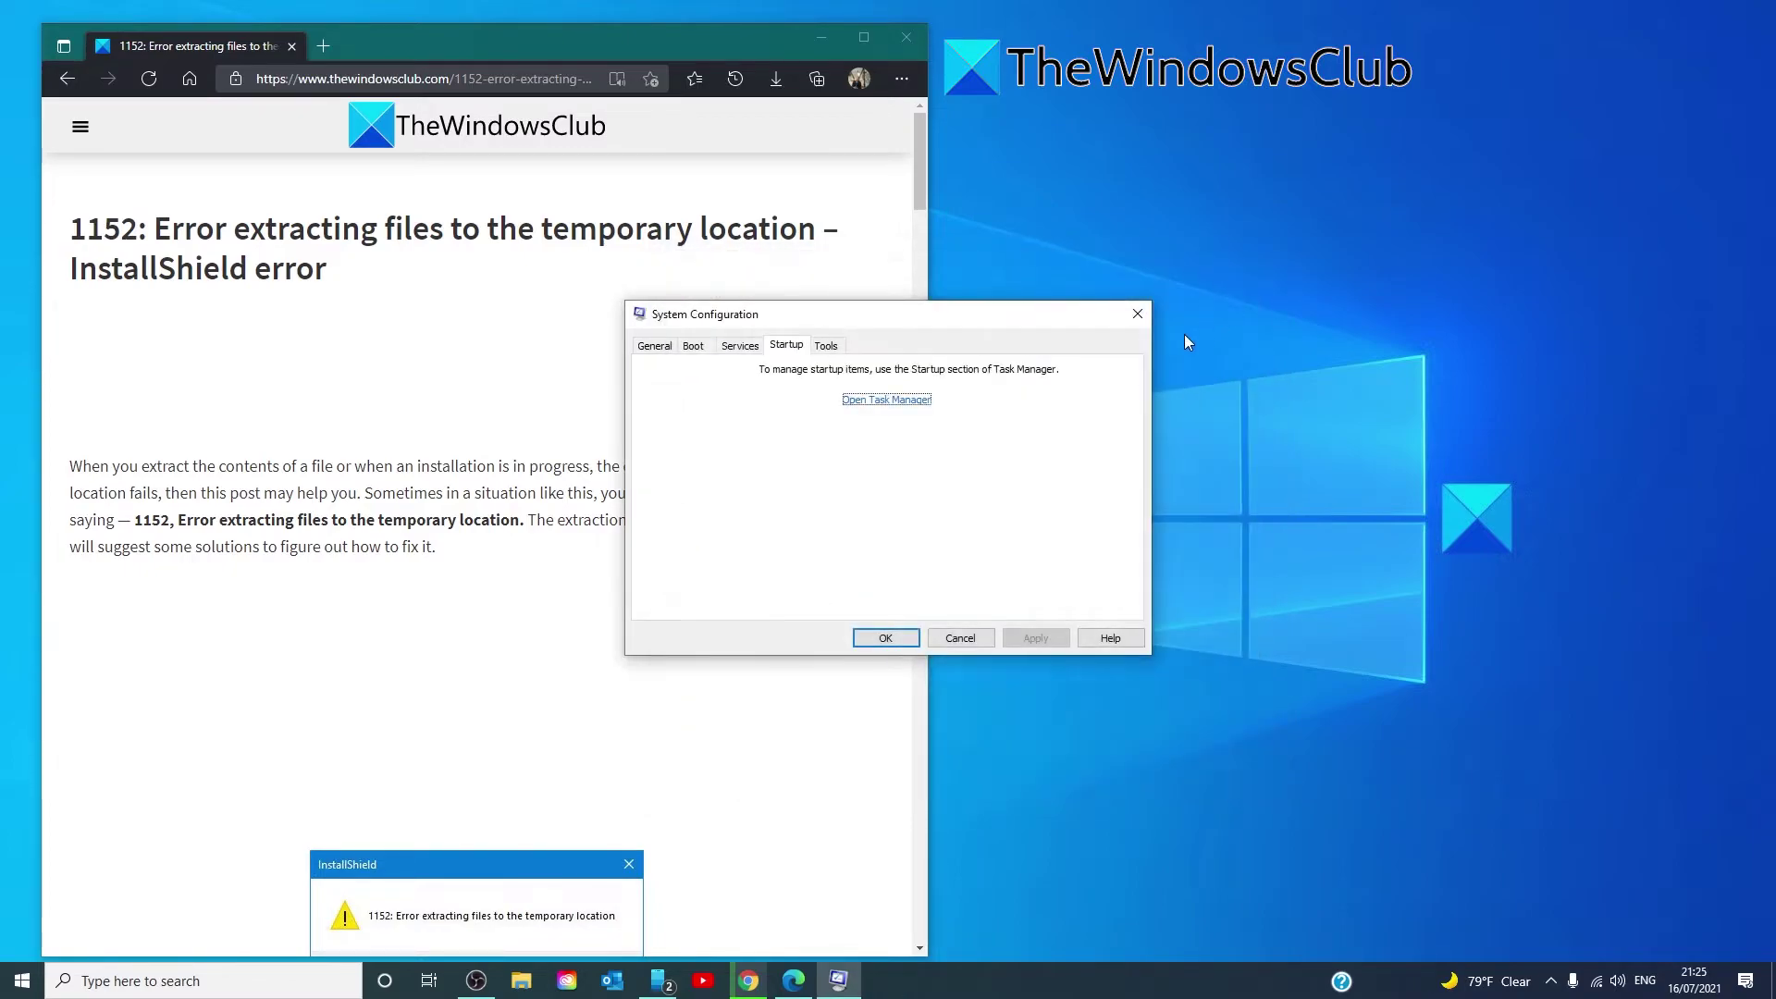
Enable Safe boot with the Minimal option and apply it
{"action": "left_click", "coordinate": [694, 348]}
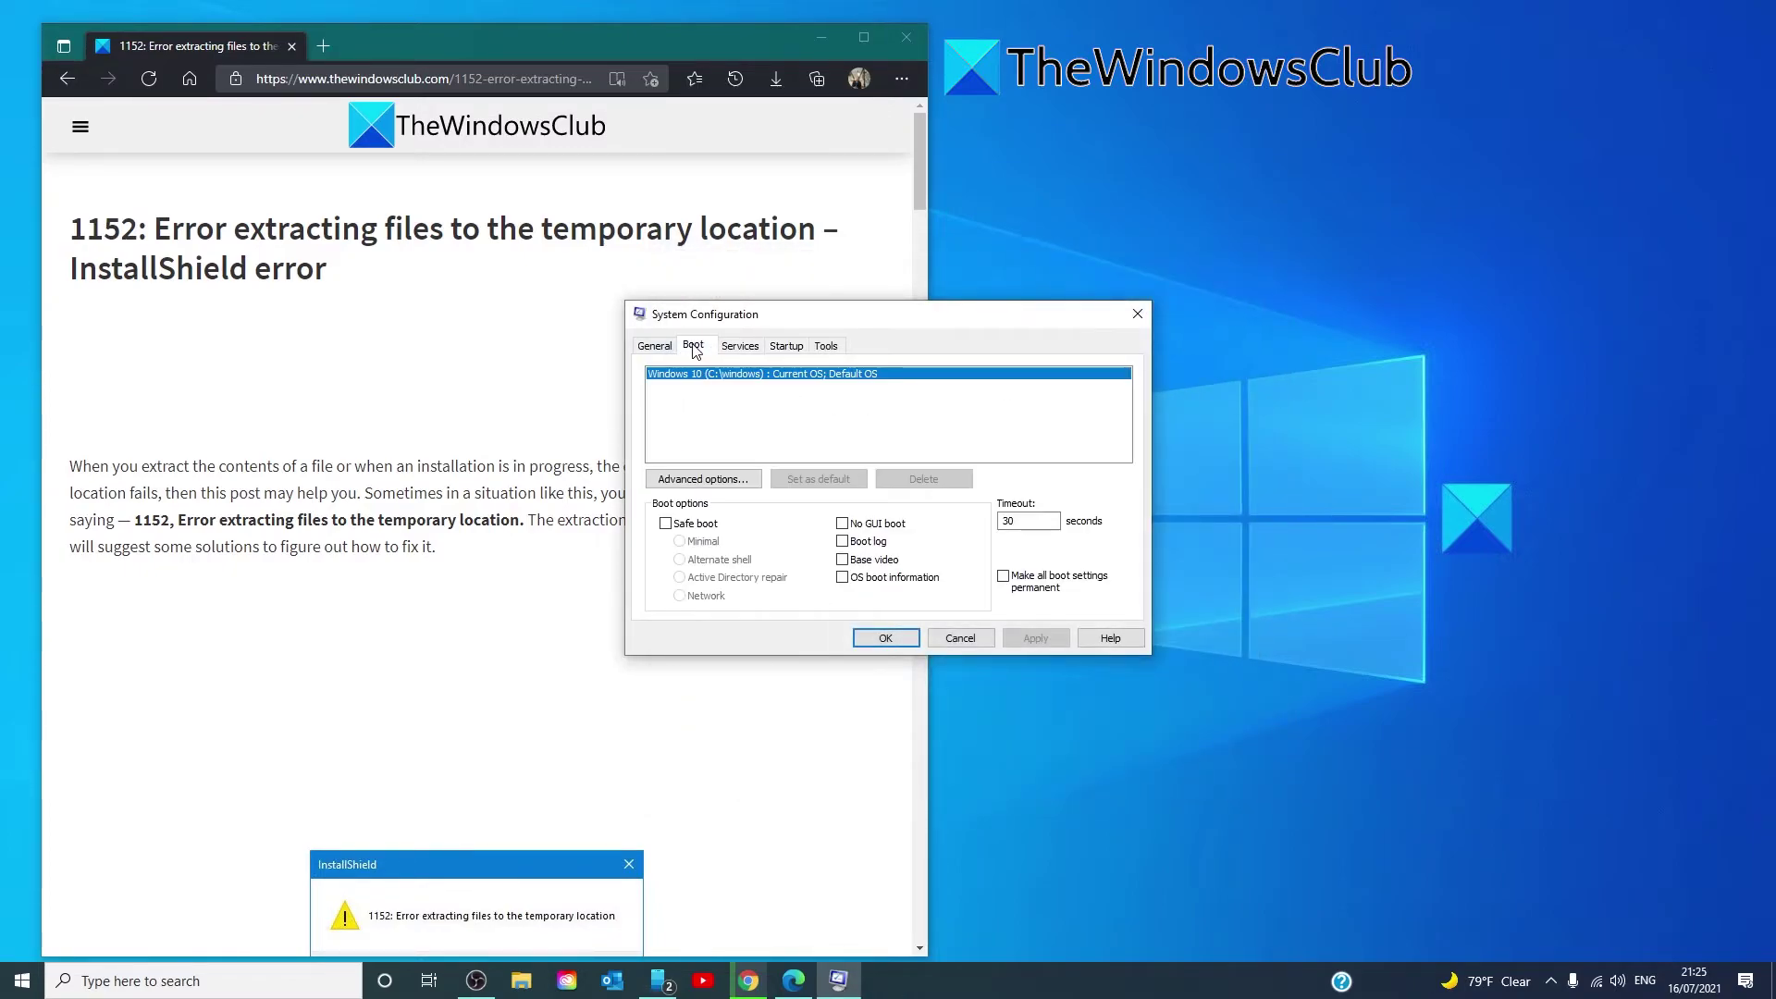
{"action": "left_click", "coordinate": [668, 525]}
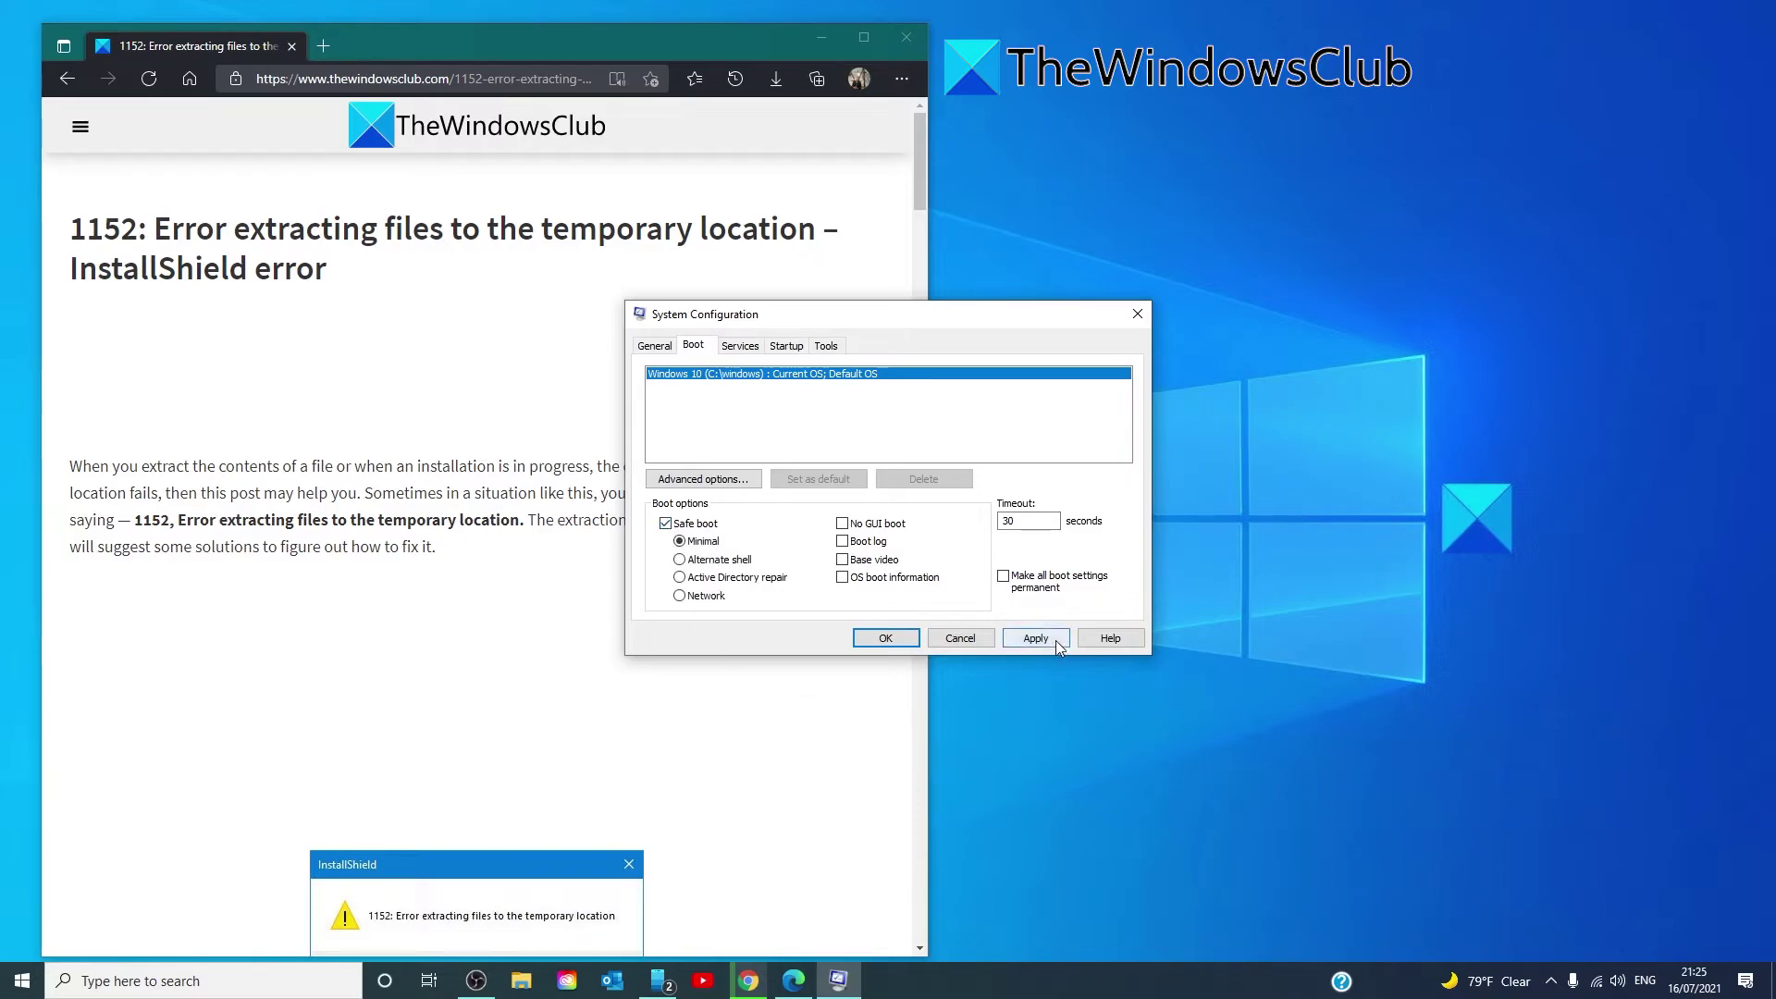
{"action": "left_click", "coordinate": [1036, 639]}
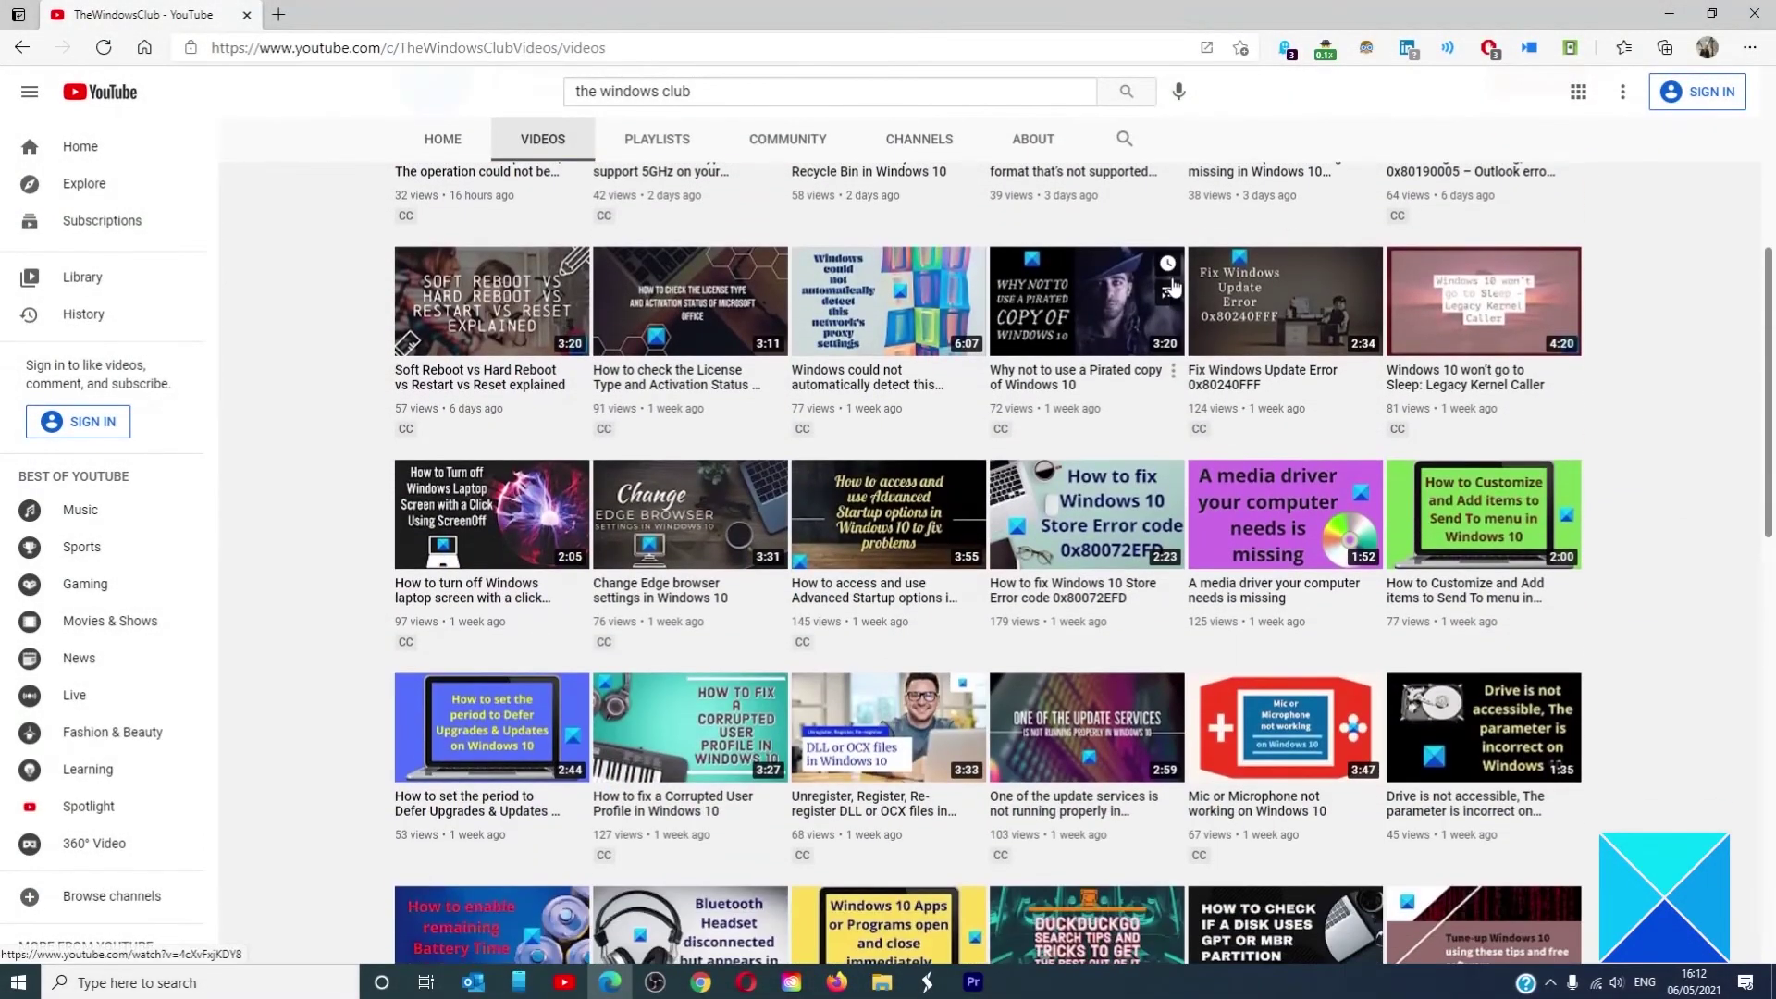
{"action": "scroll", "coordinate": [1172, 288], "scroll_direction": "down", "scroll_amount": 13}
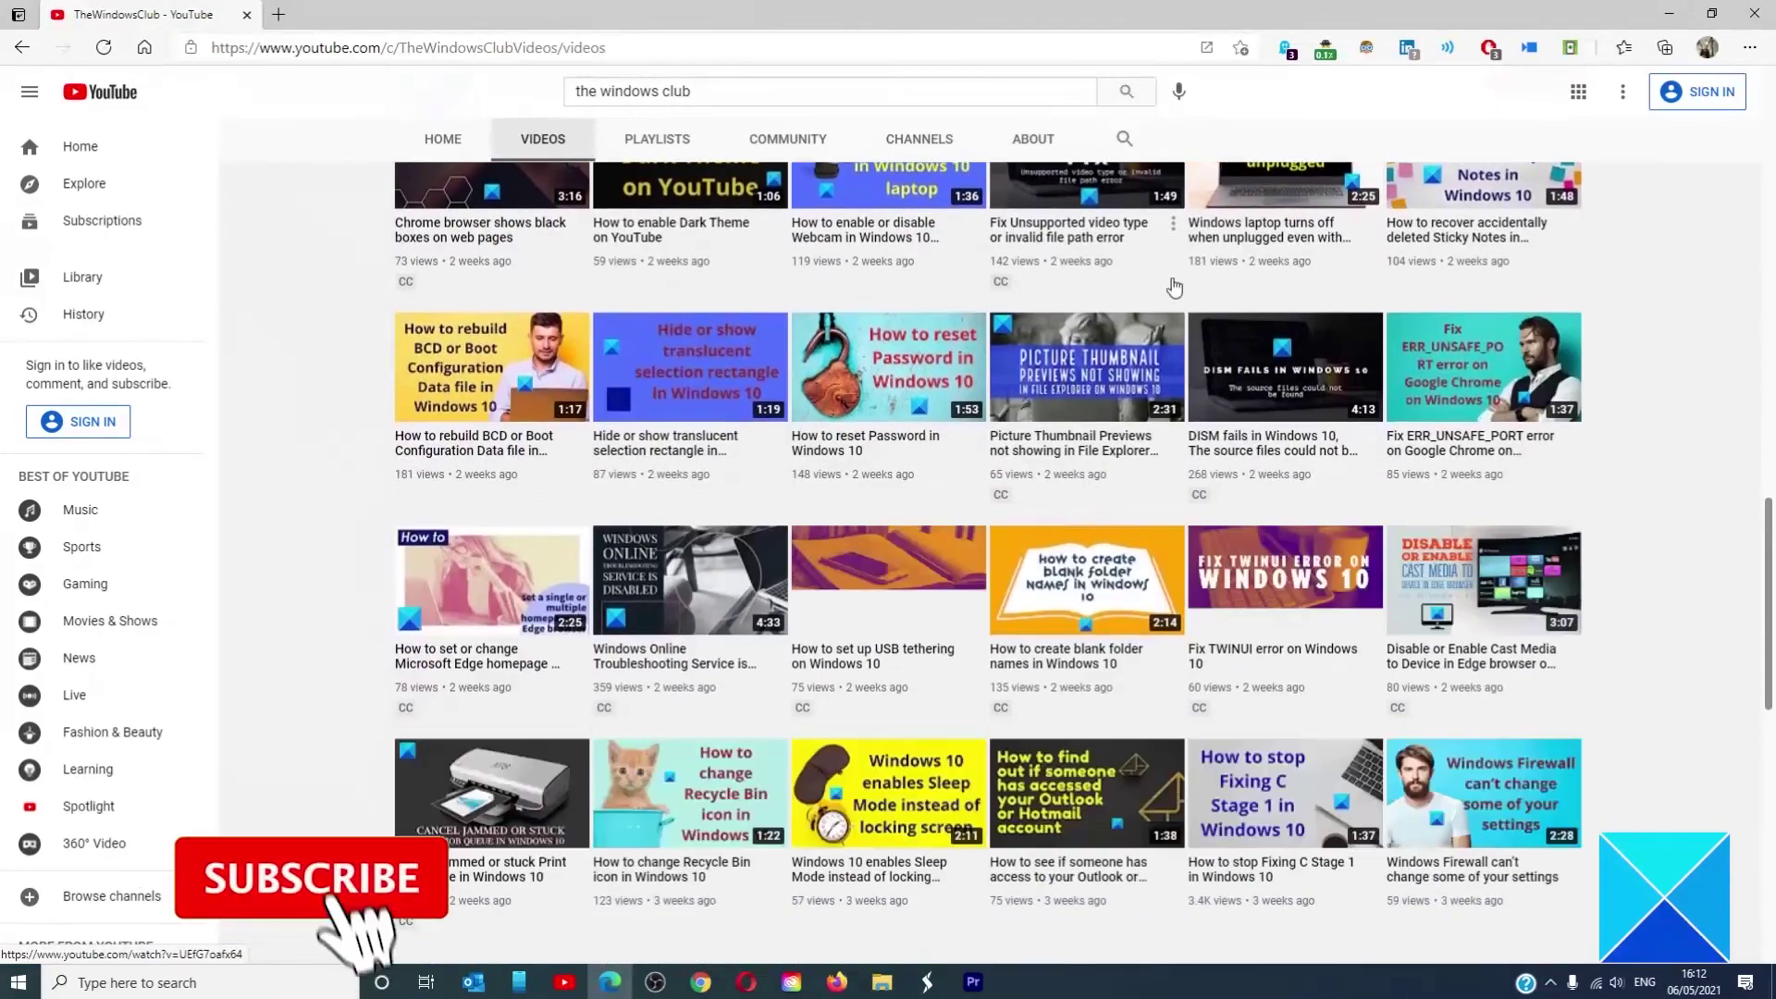
{"action": "scroll", "coordinate": [1173, 288], "scroll_direction": "up", "scroll_amount": 10}
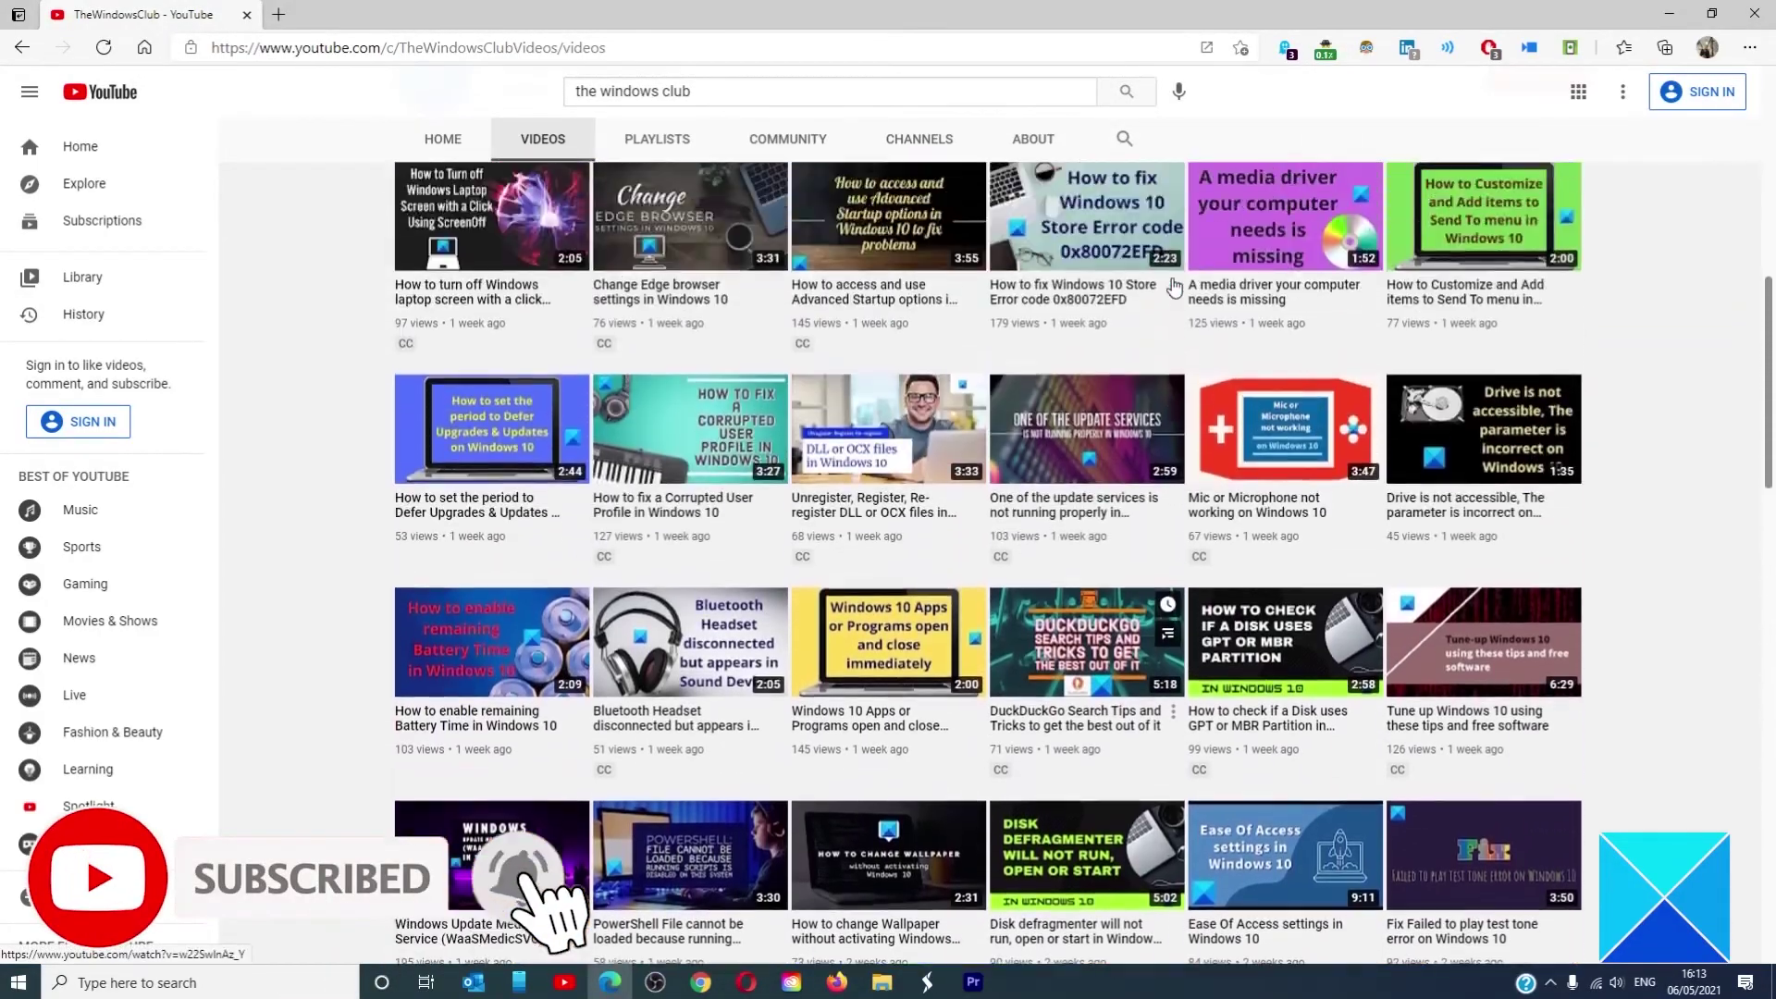